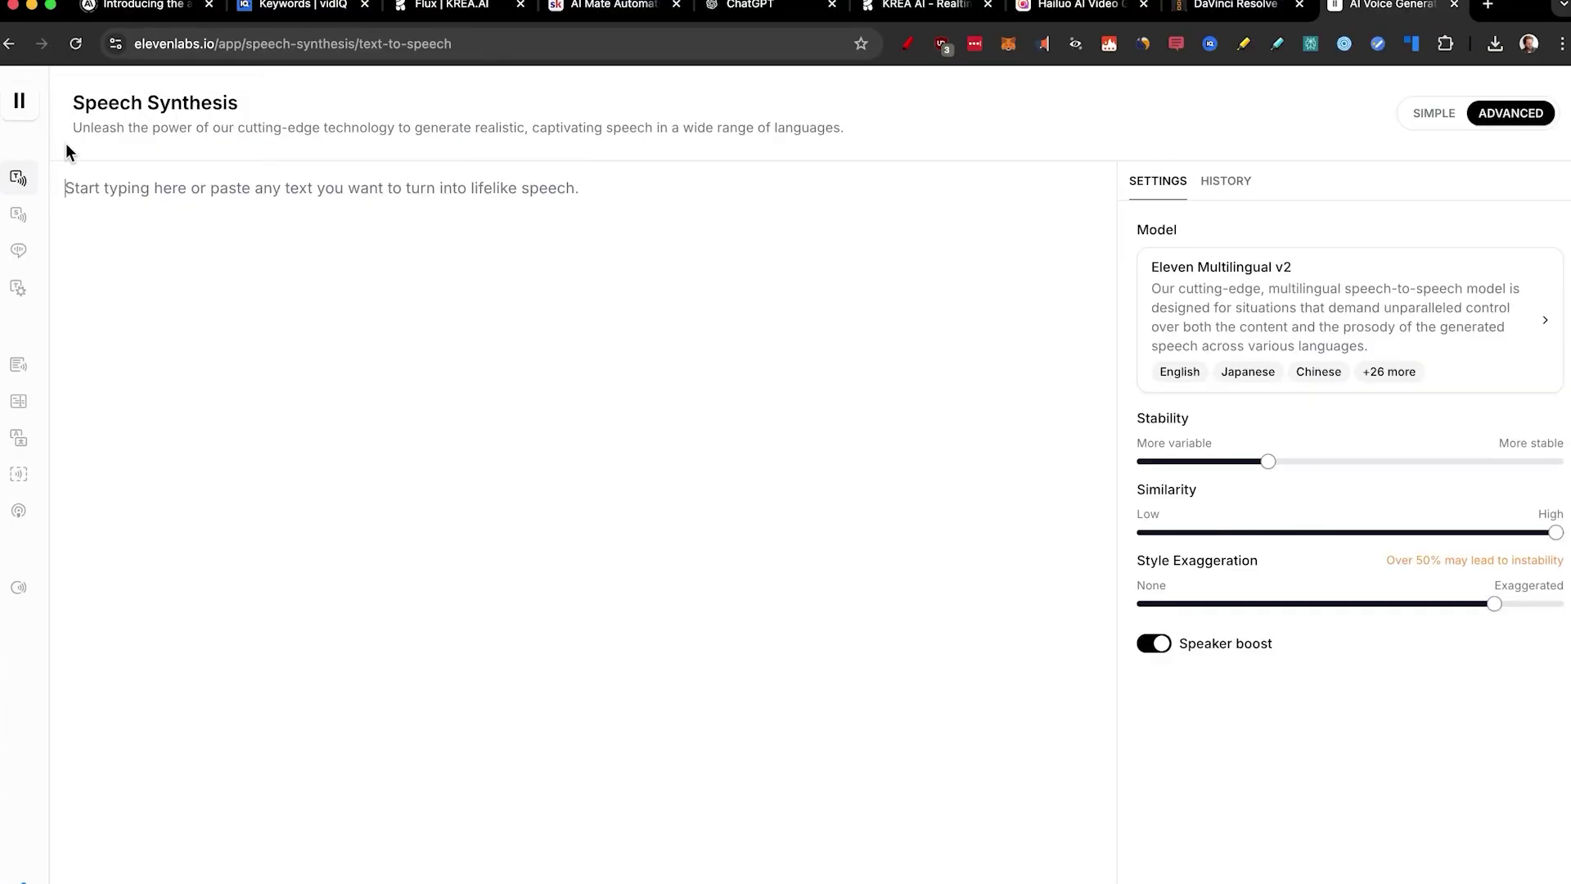
Step: From the empty script box, open the voice list and go to Find more voices
left_click(71, 195)
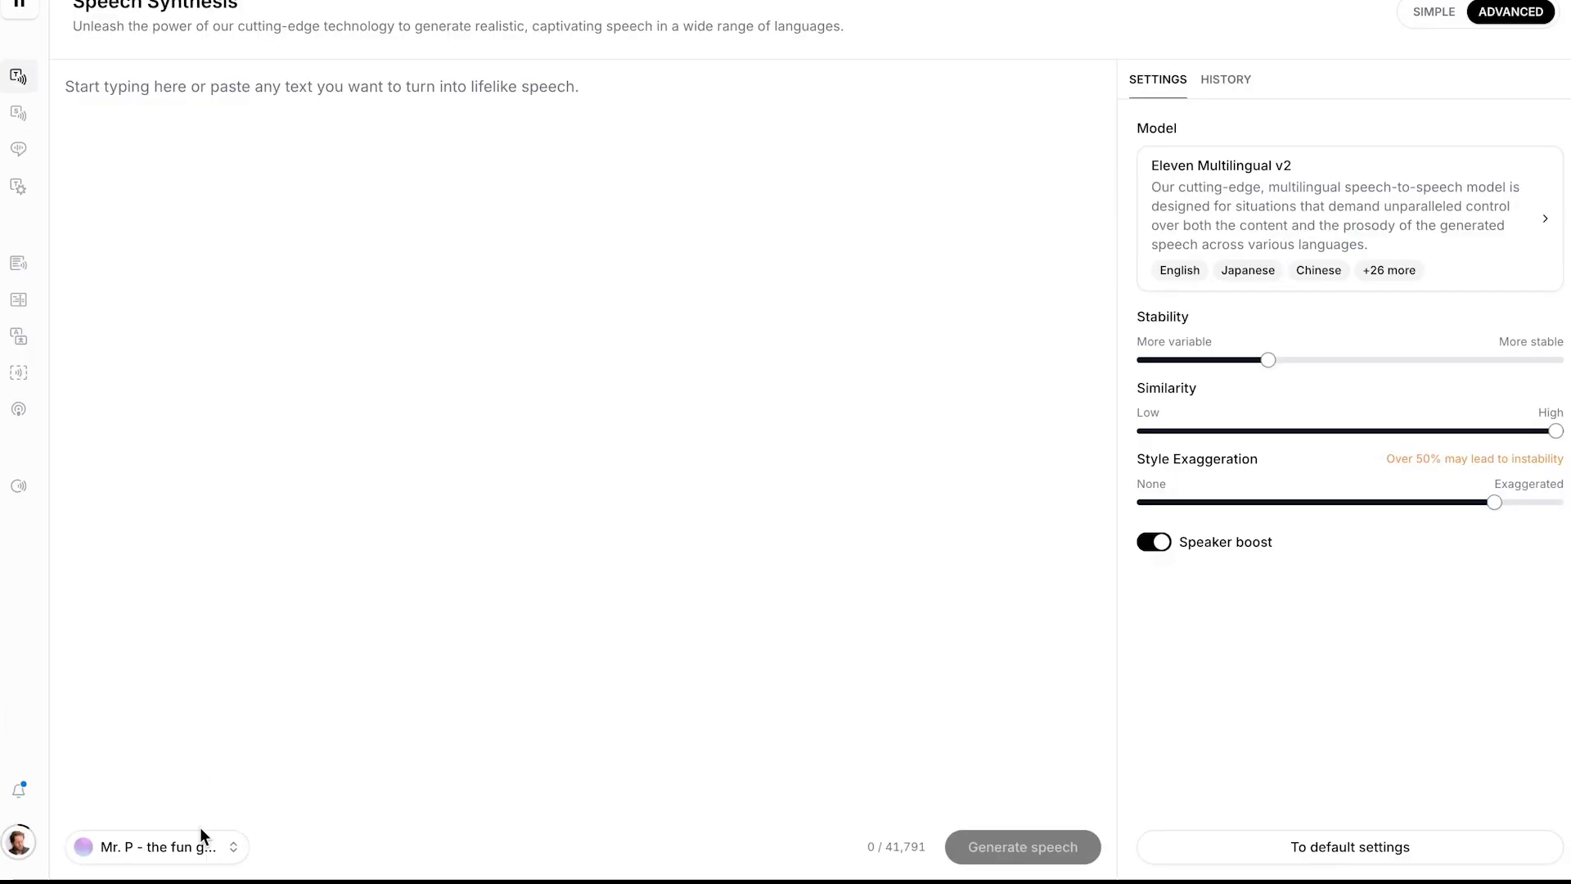
left_click(188, 856)
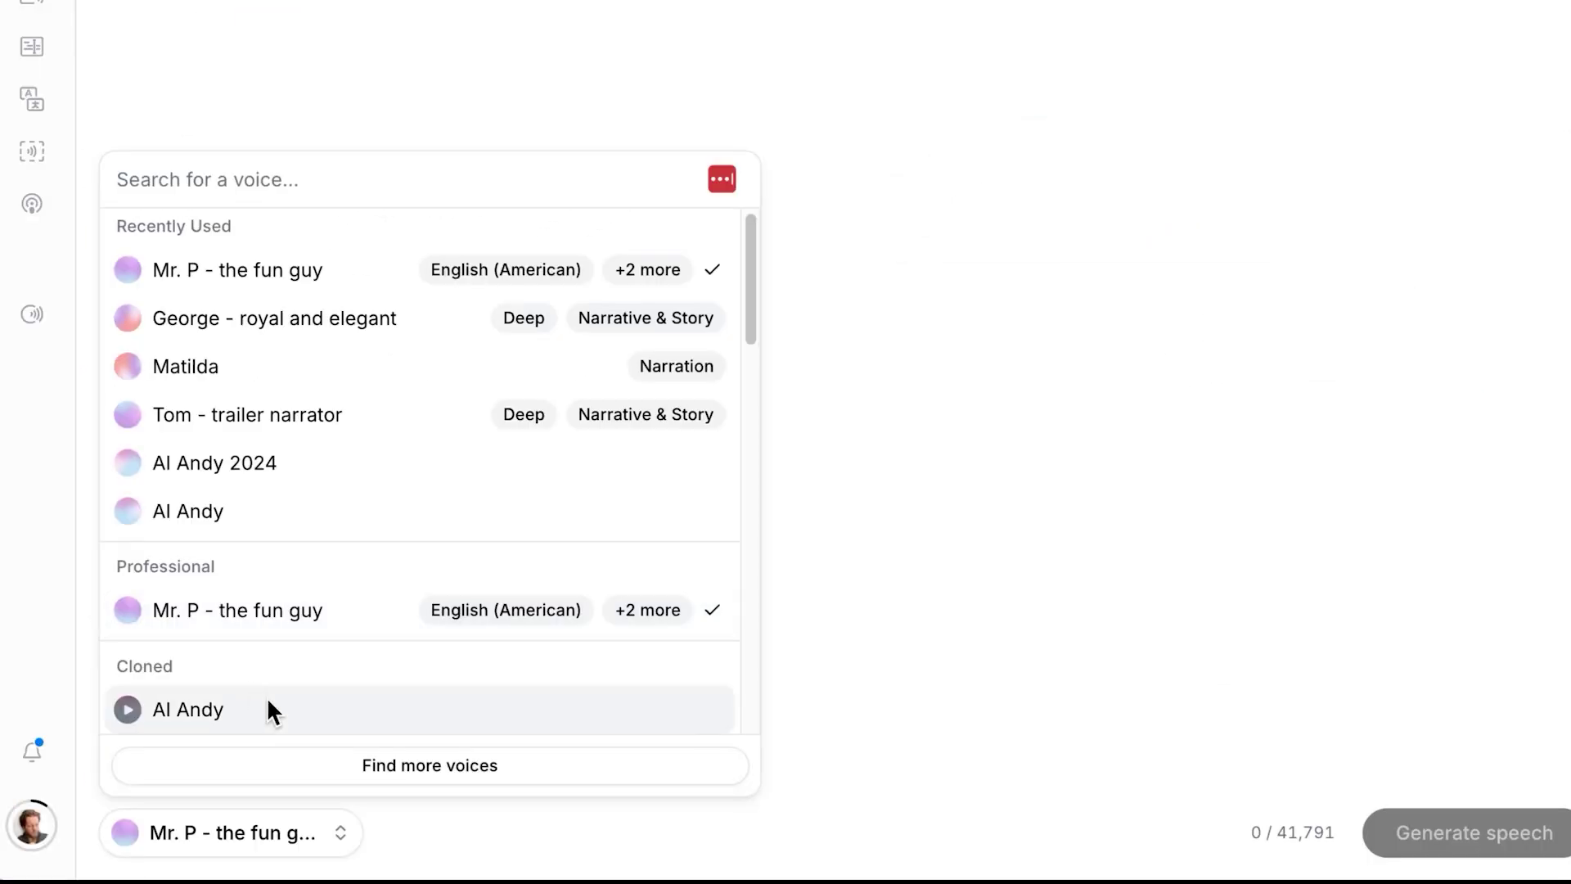
scroll(270, 712, "down", 1)
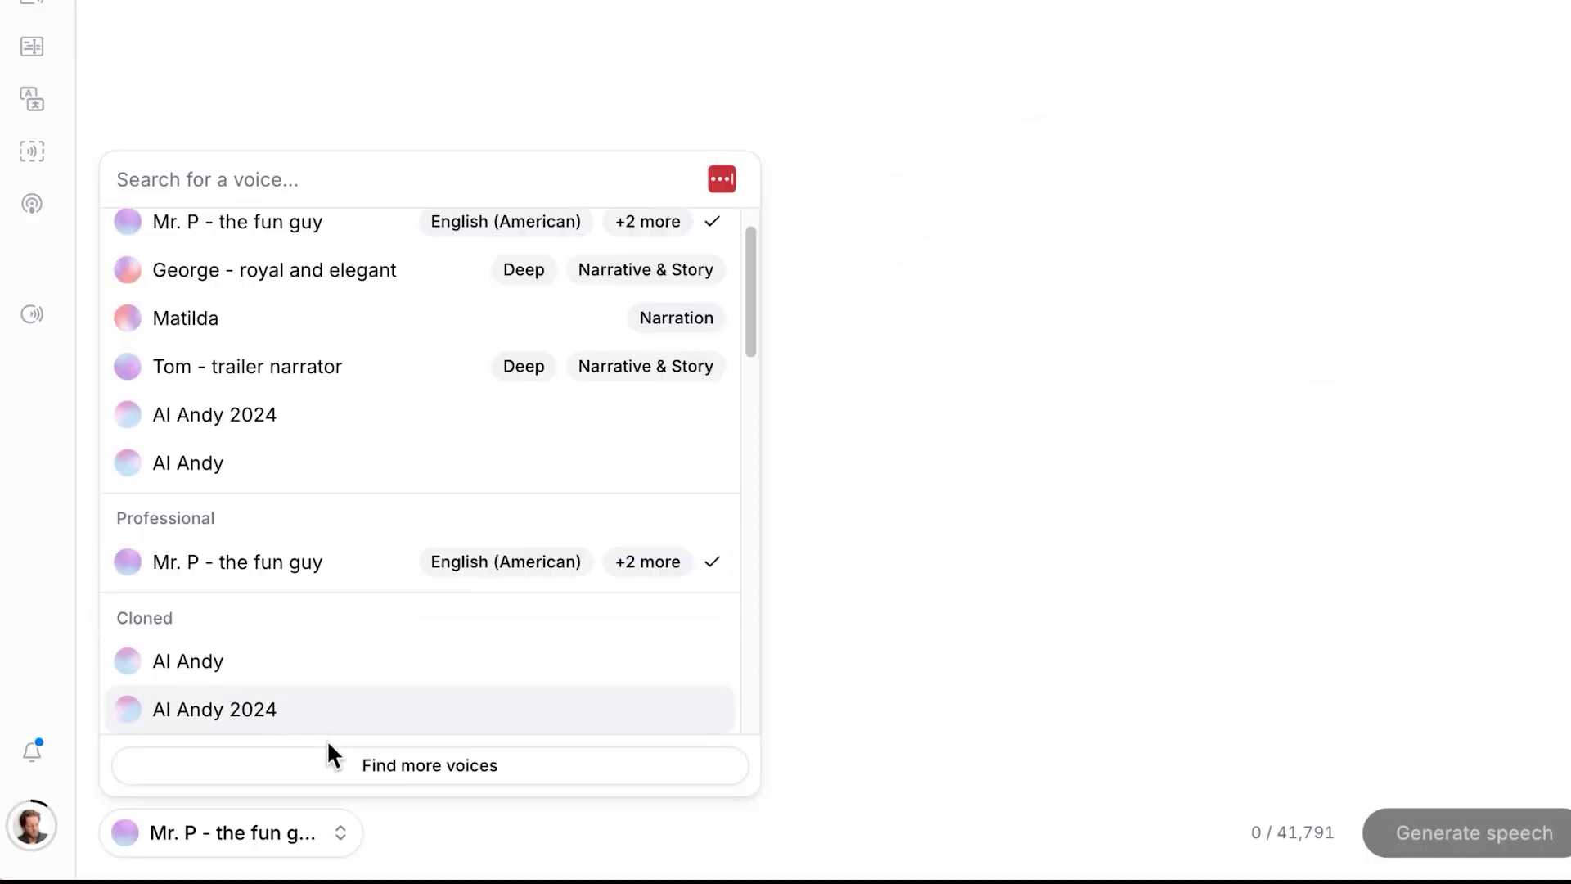
left_click(368, 769)
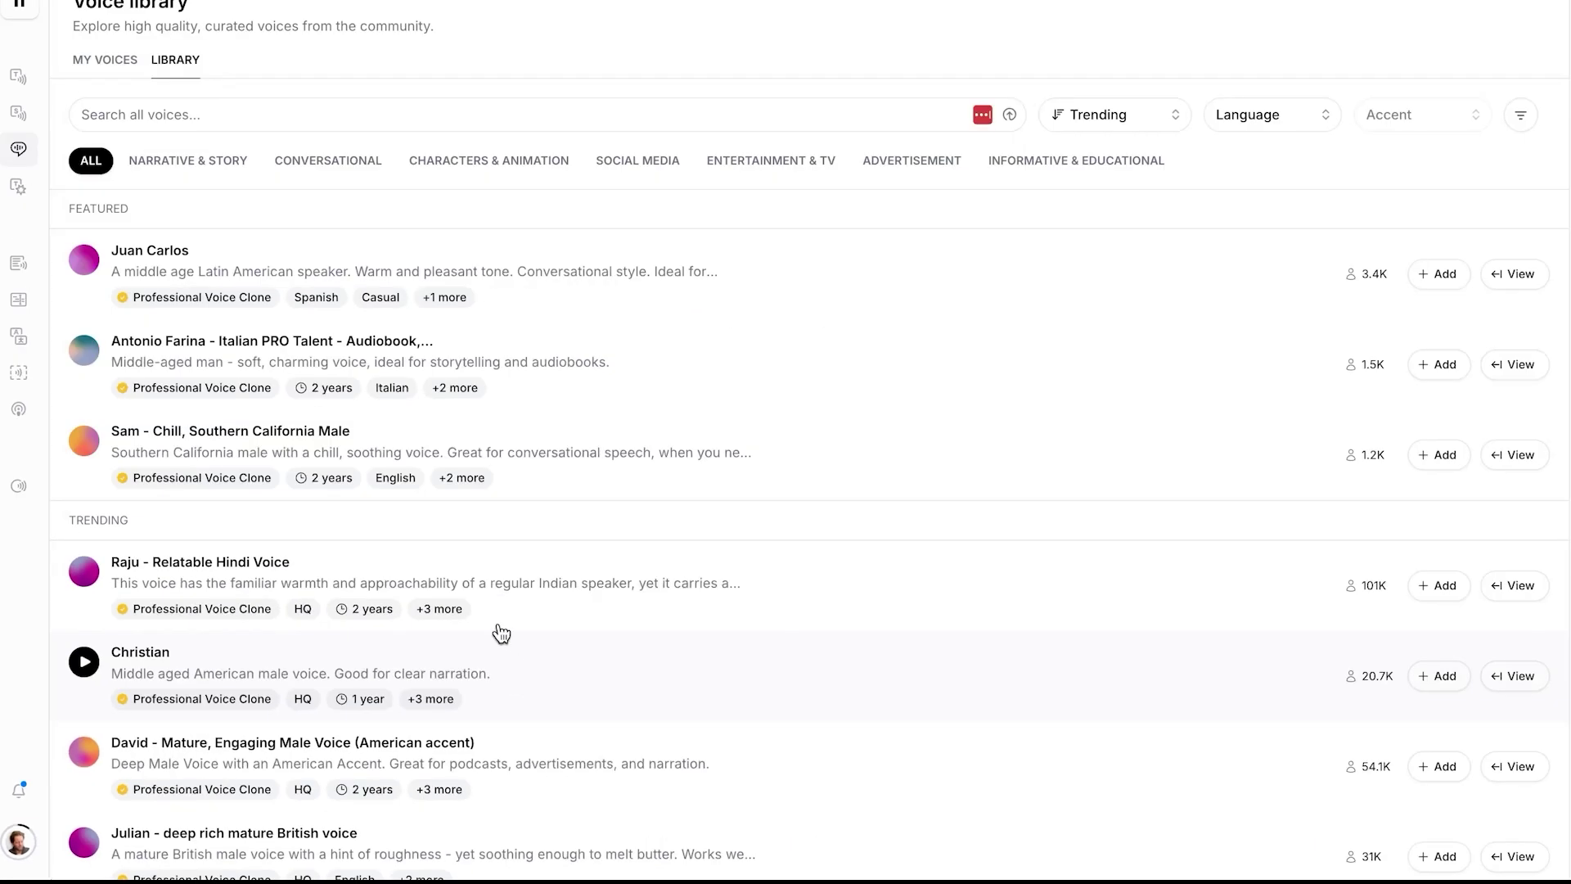
Step: Preview the Juan Carlos, Sam and Christian community voices, then stop the preview
scroll(559, 508, "down", 15)
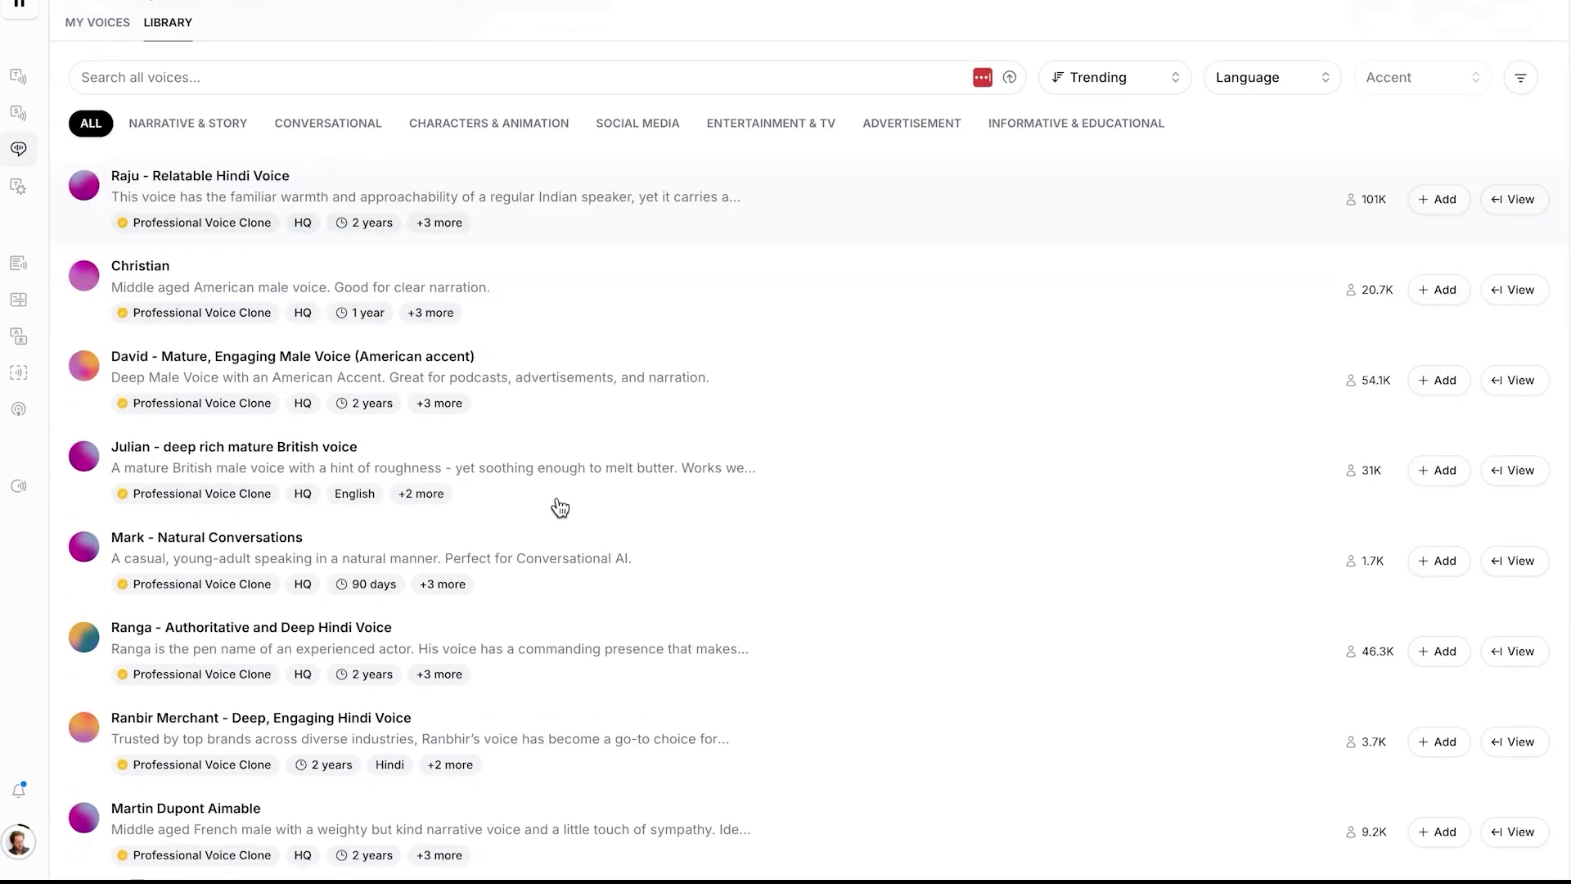
scroll(559, 508, "down", 6)
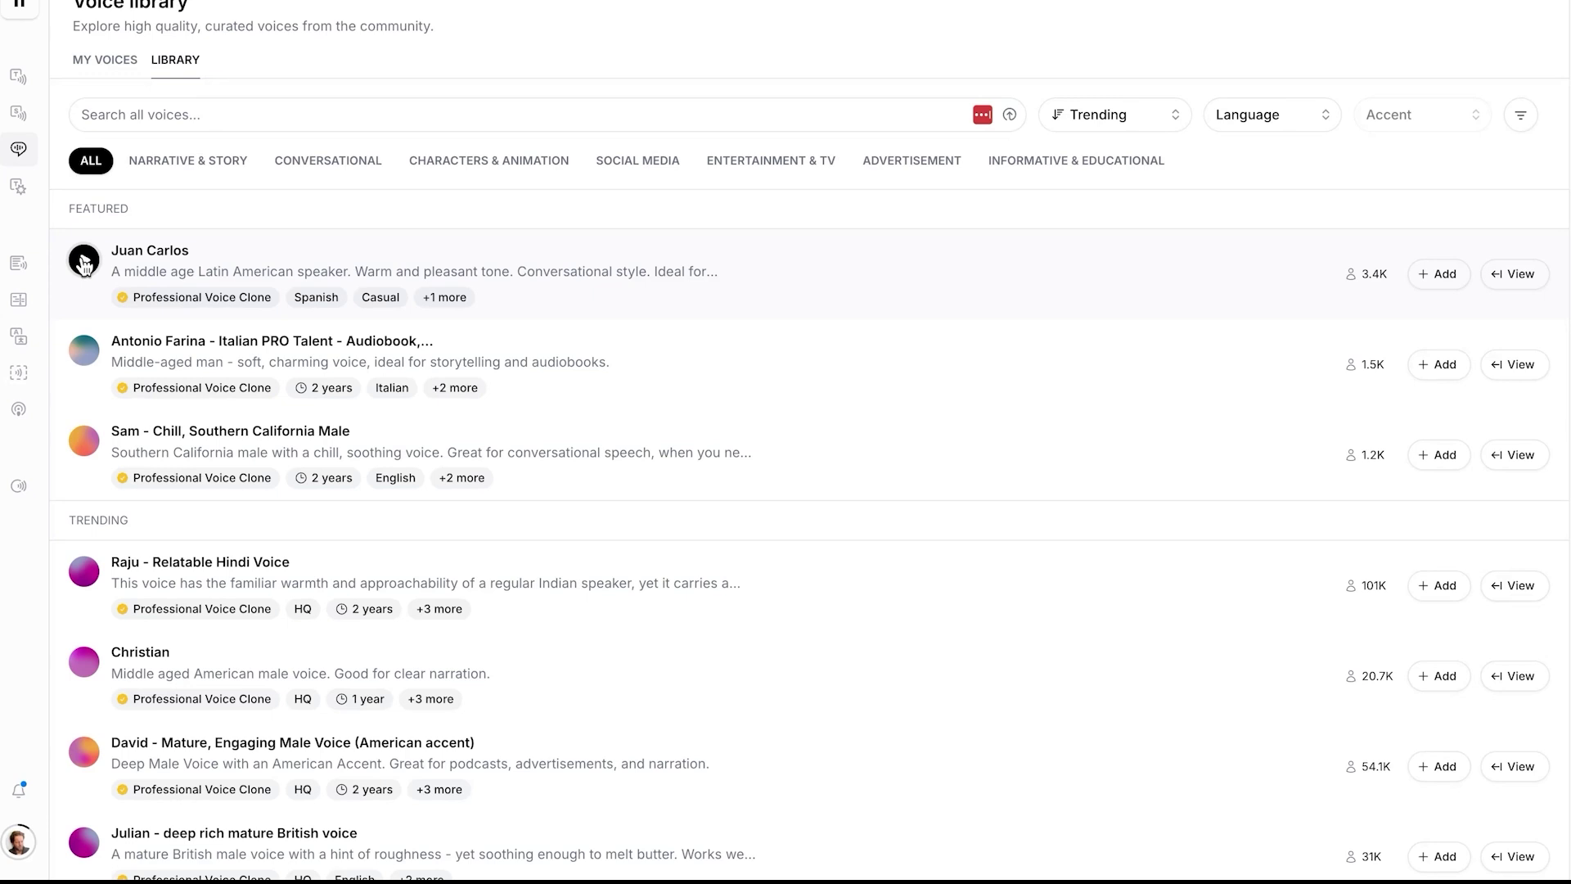
left_click(84, 260)
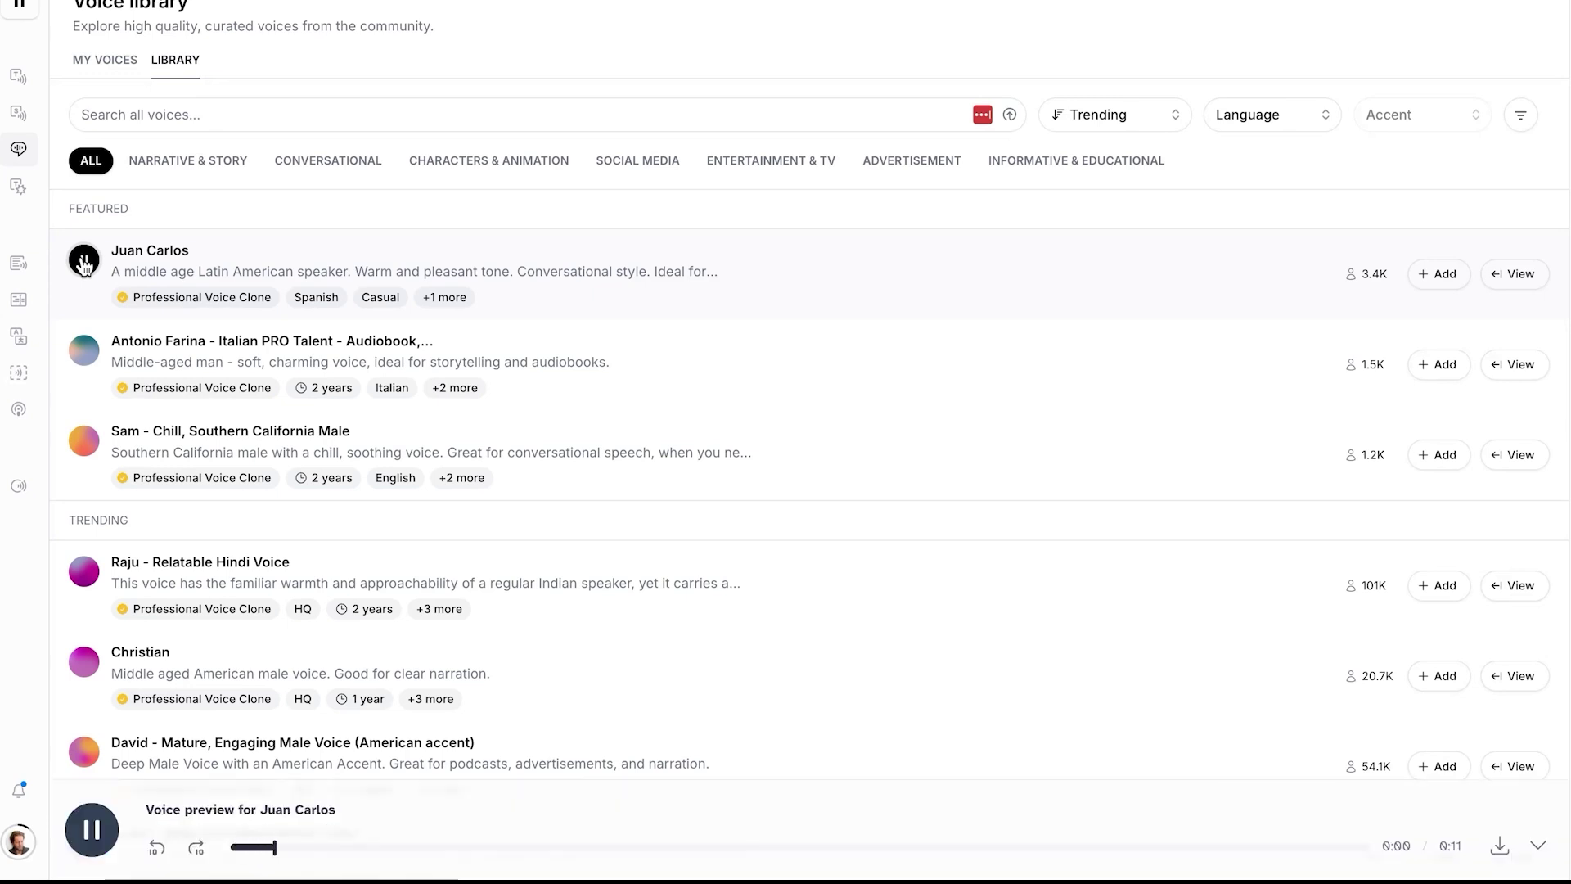
left_click(85, 446)
left_click(84, 661)
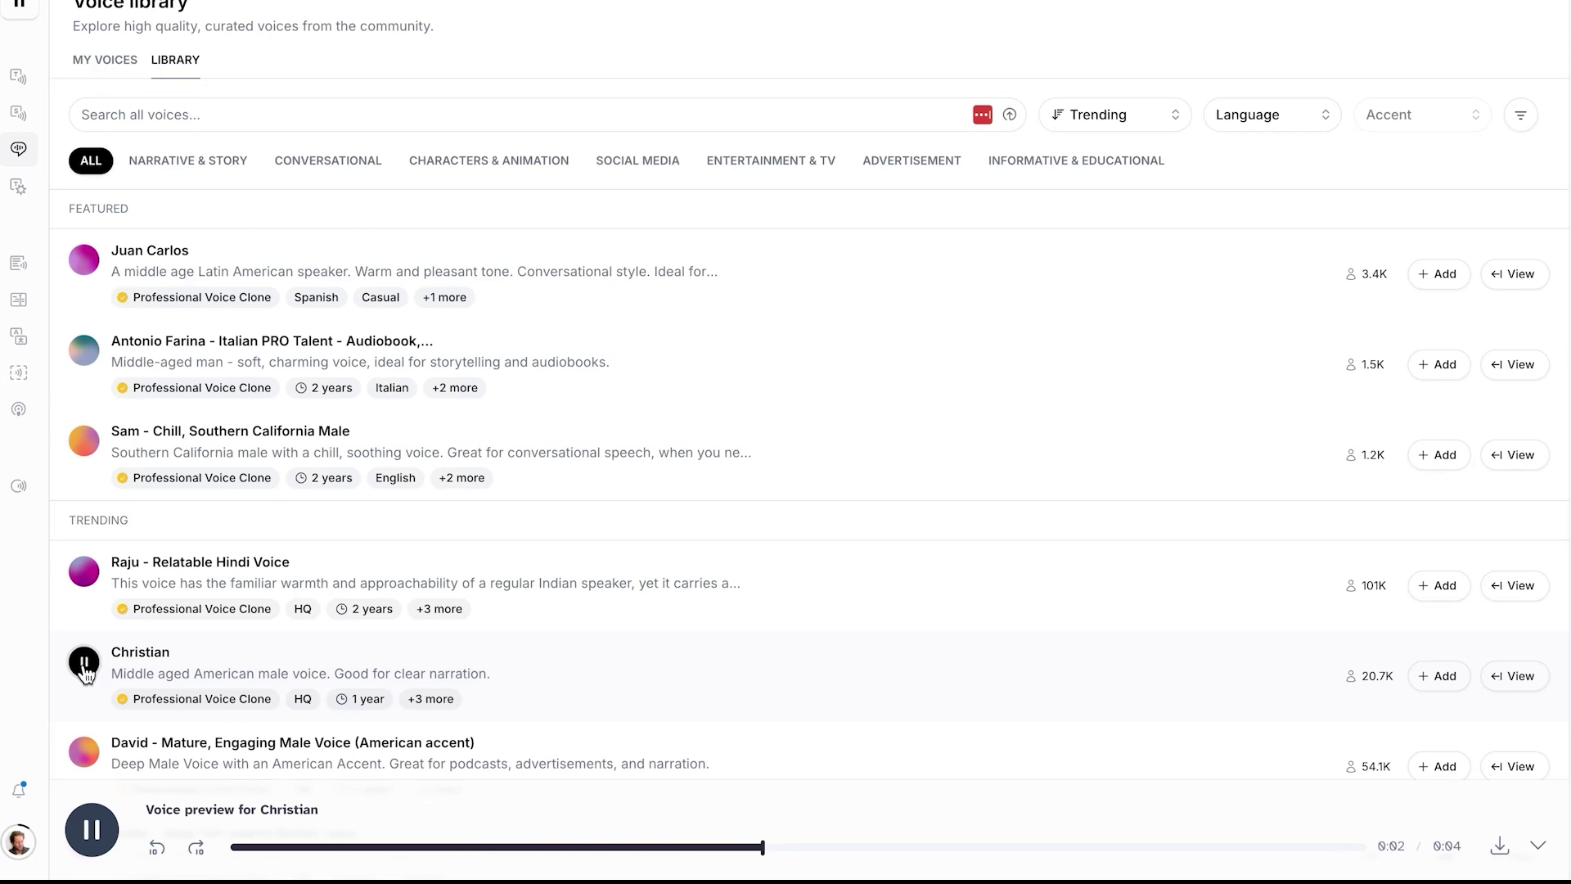
left_click(84, 663)
scroll(365, 323, "left", 5)
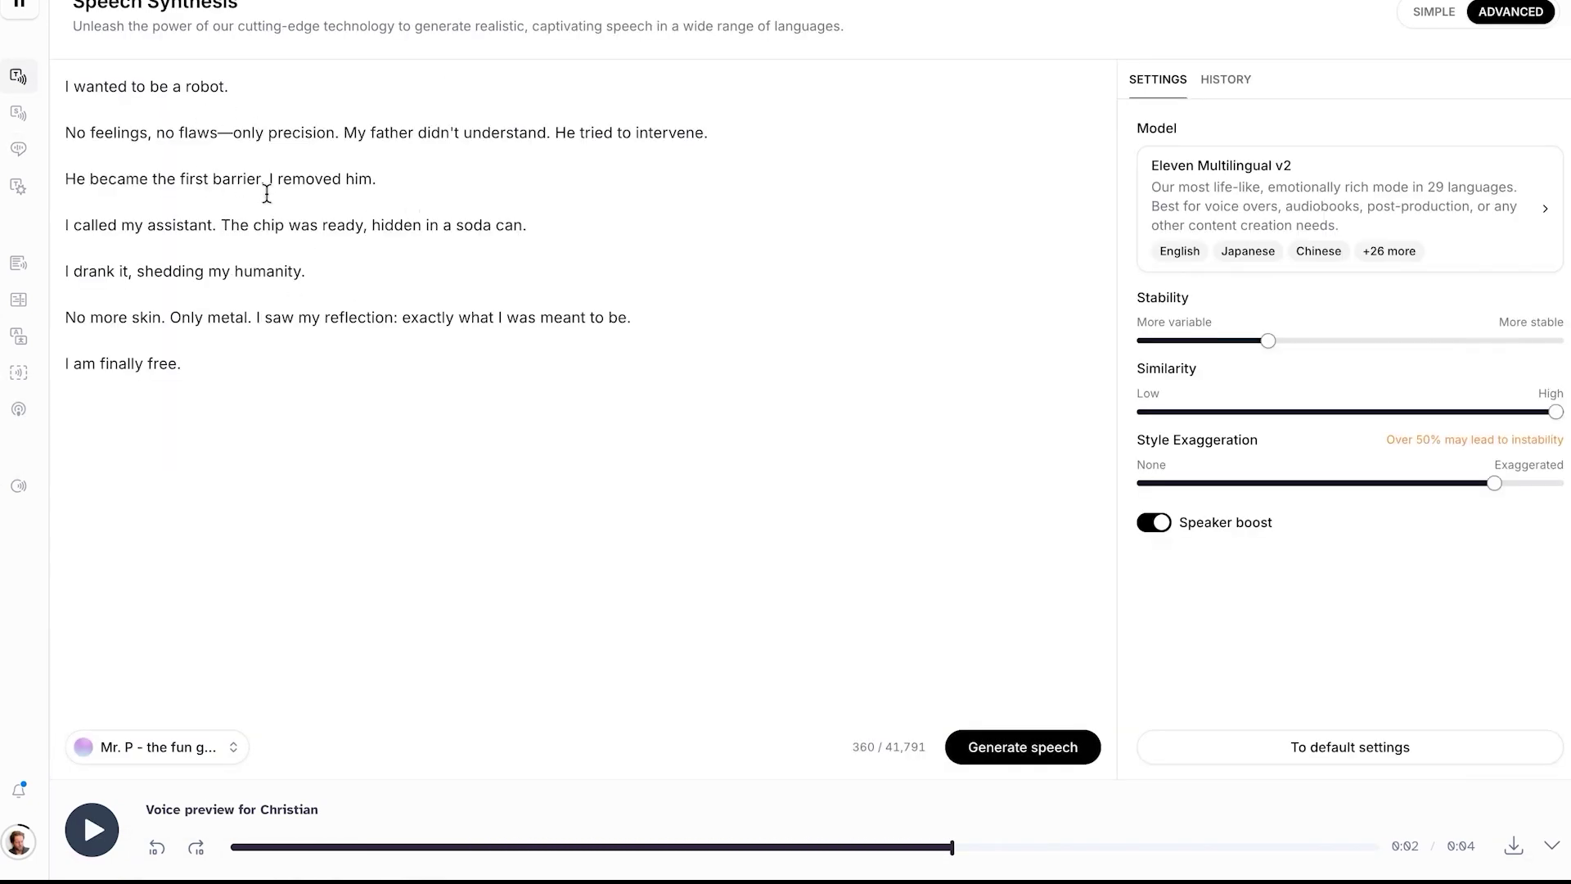
Step: Make Matilda the narrator voice and generate speech for the robot script
left_click(166, 749)
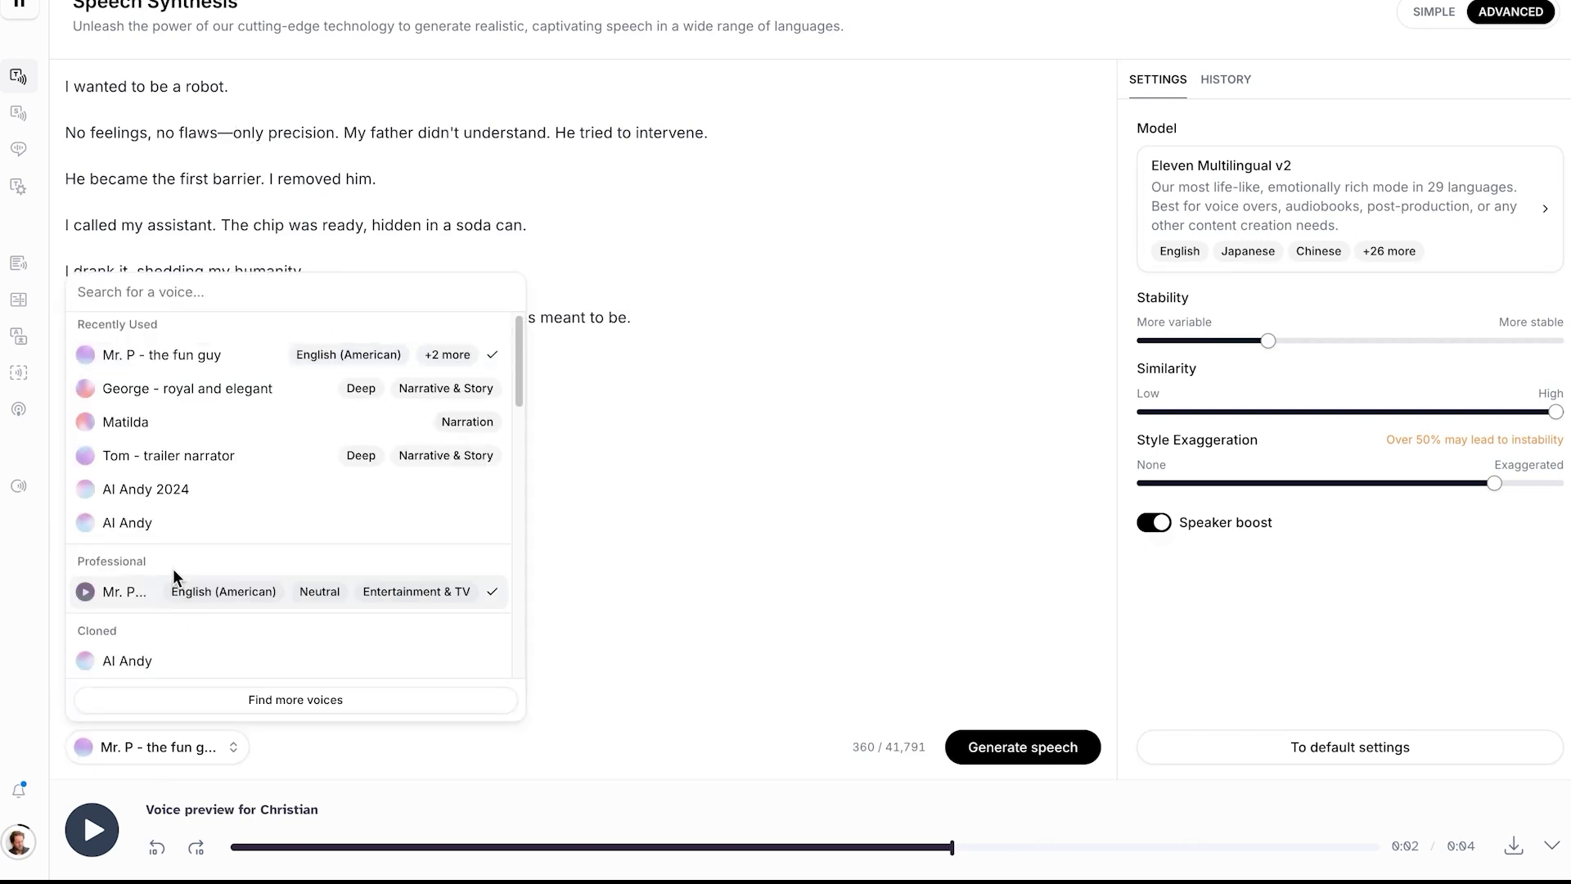
left_click(144, 423)
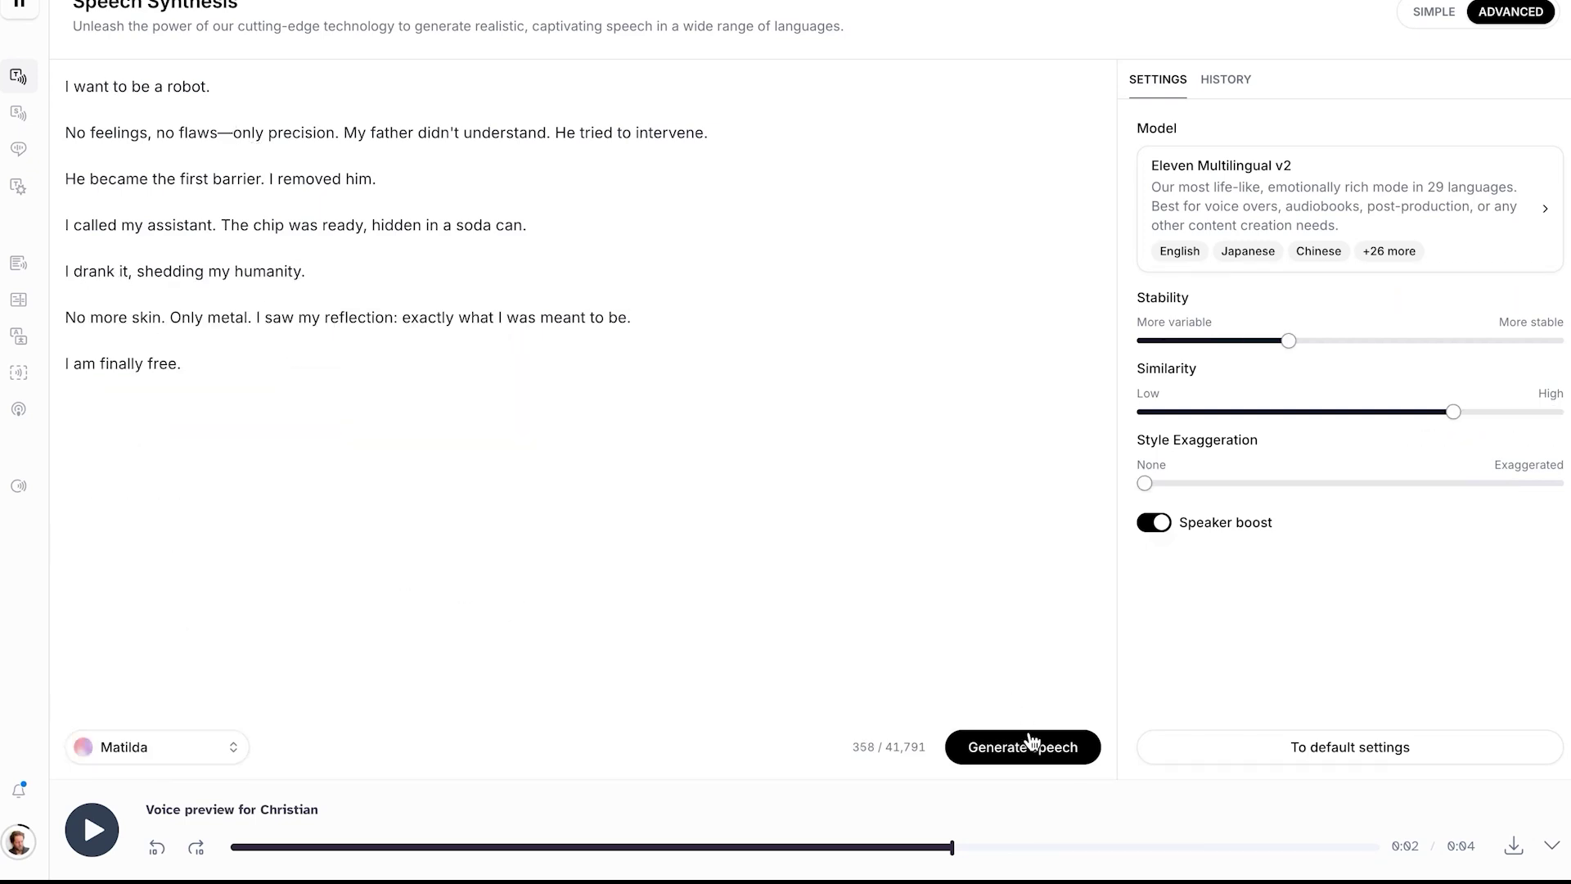
left_click(1024, 745)
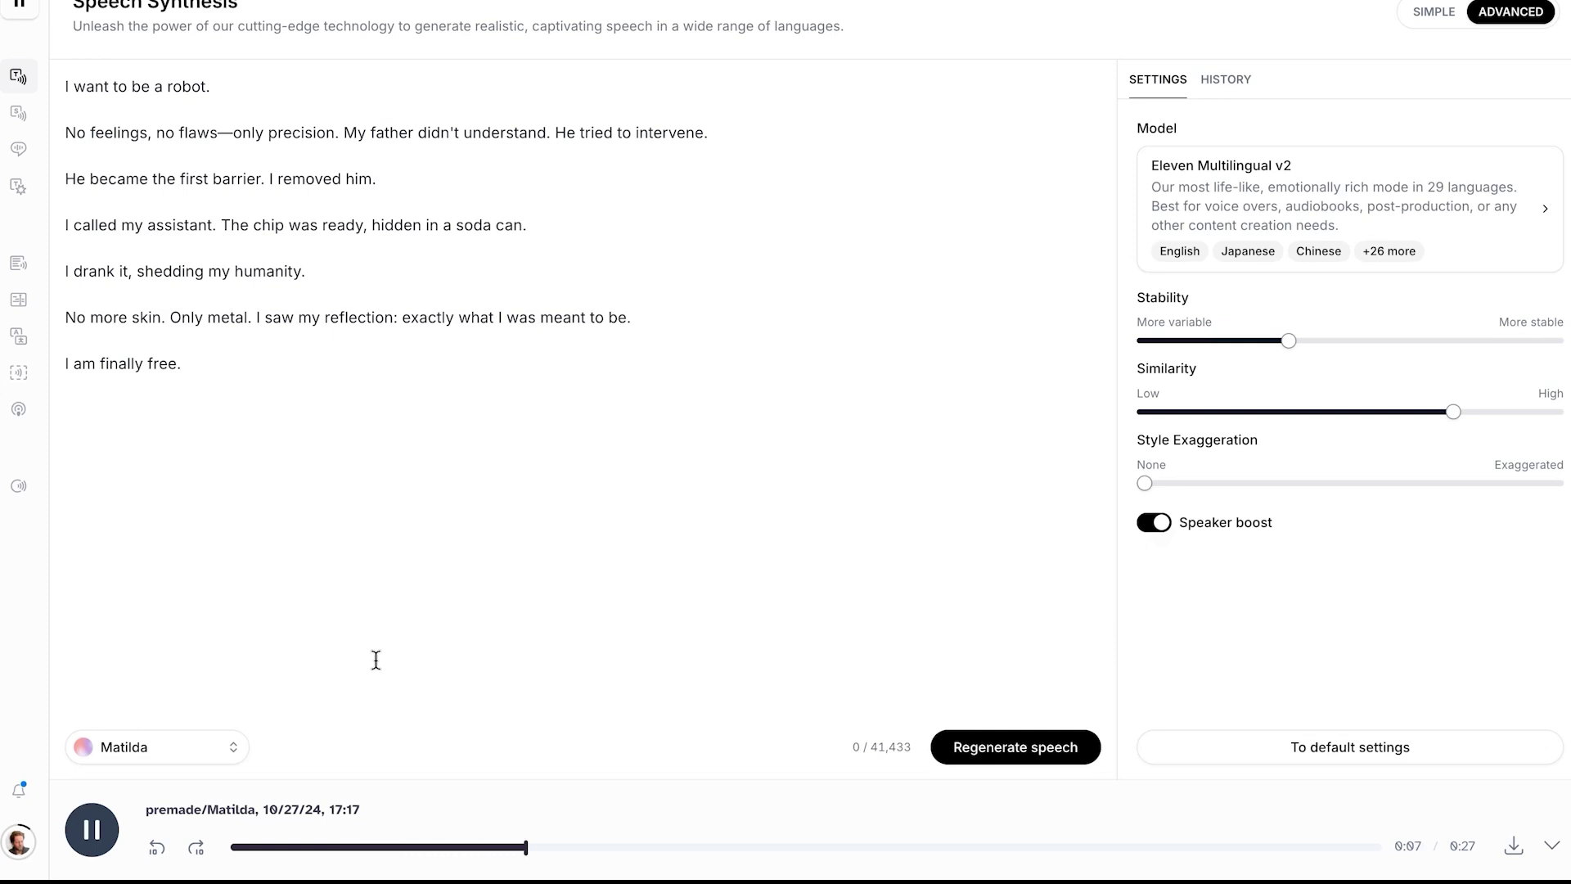
left_click(211, 763)
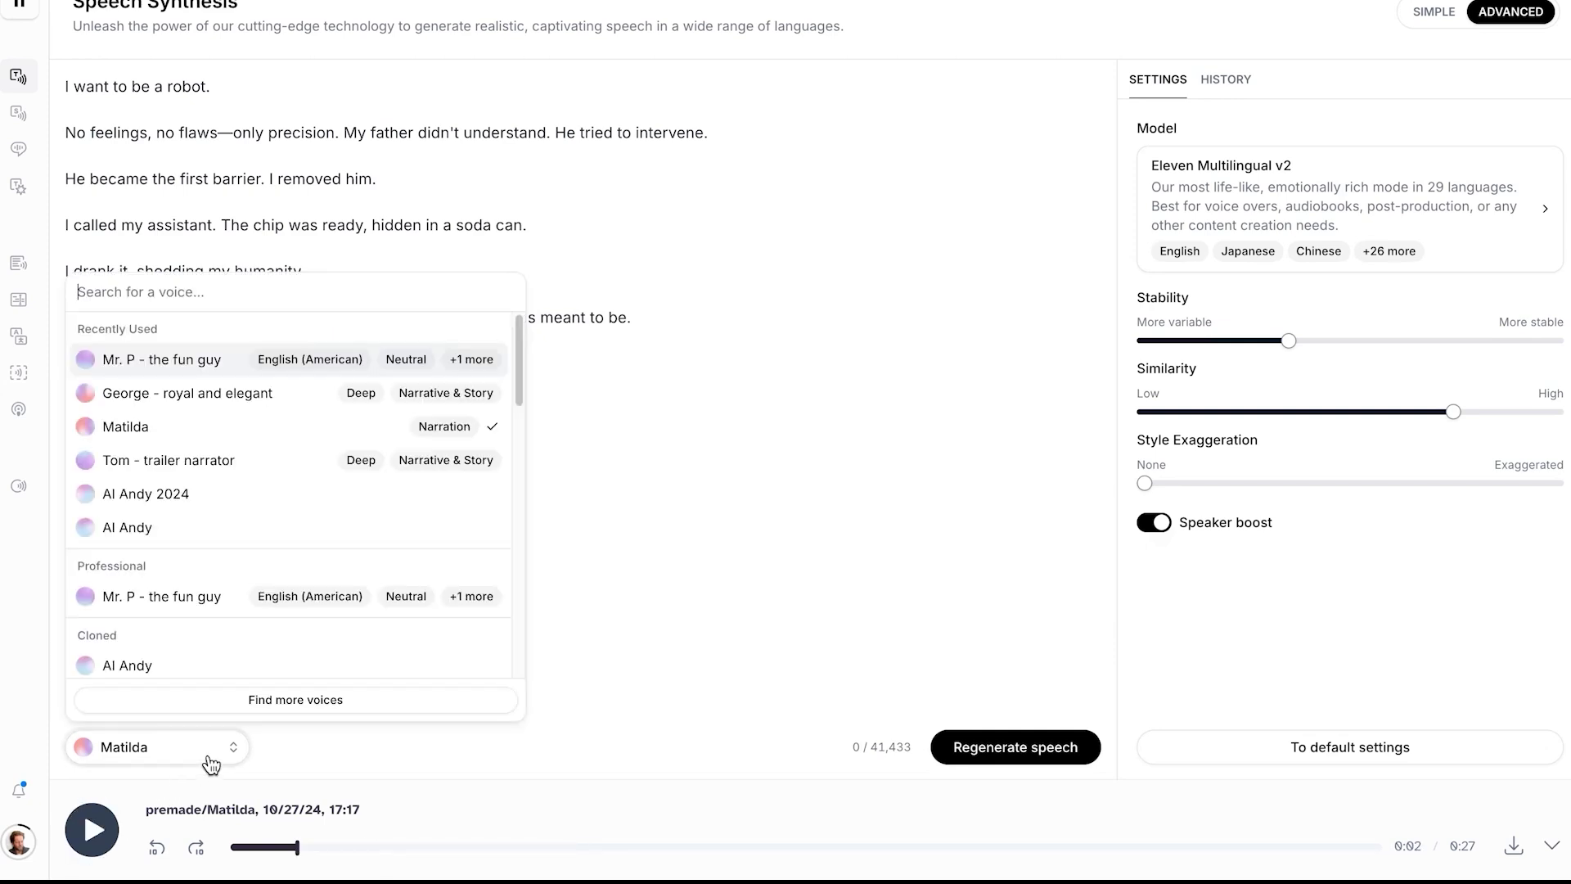
Step: Preview the Lucia Reid and Valentyna - Soft and calm voices, and add Valentyna to My Voices
left_click(315, 709)
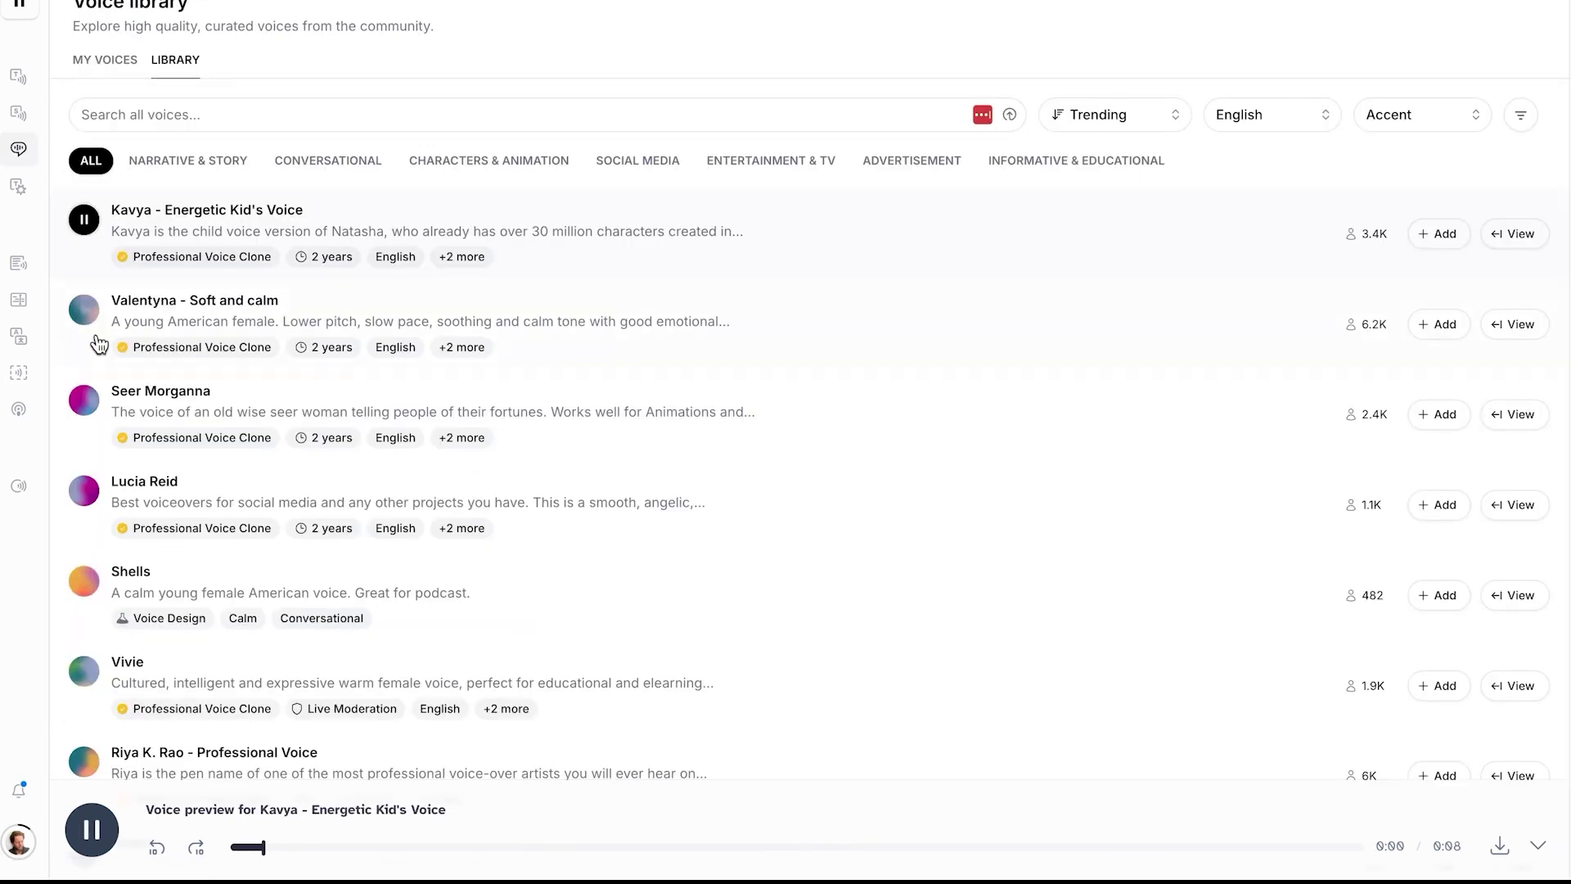
left_click(85, 491)
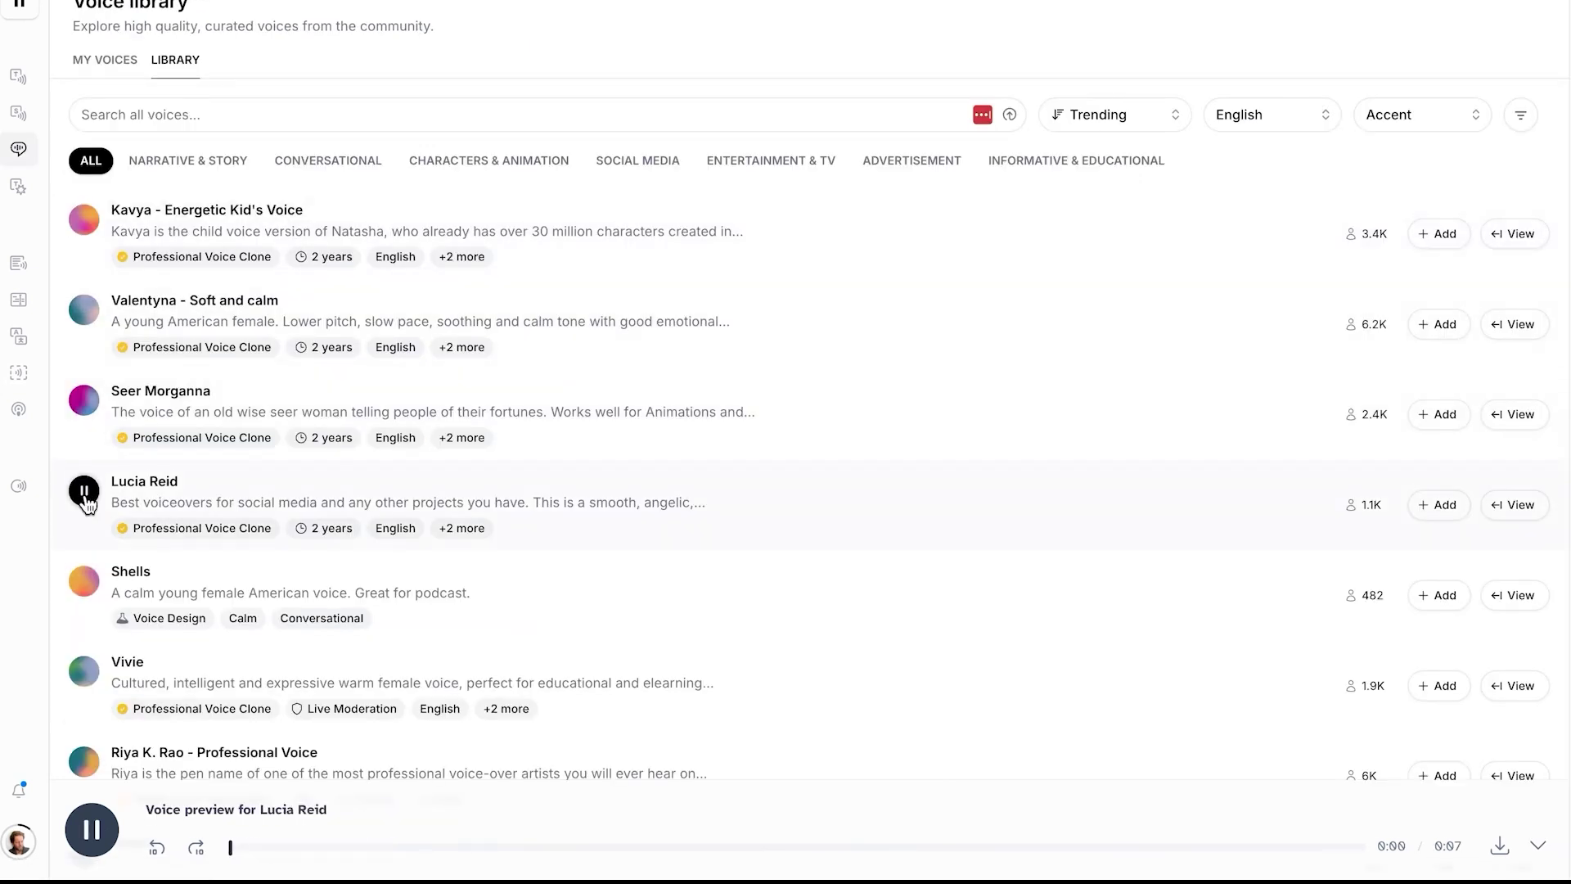
left_click(85, 312)
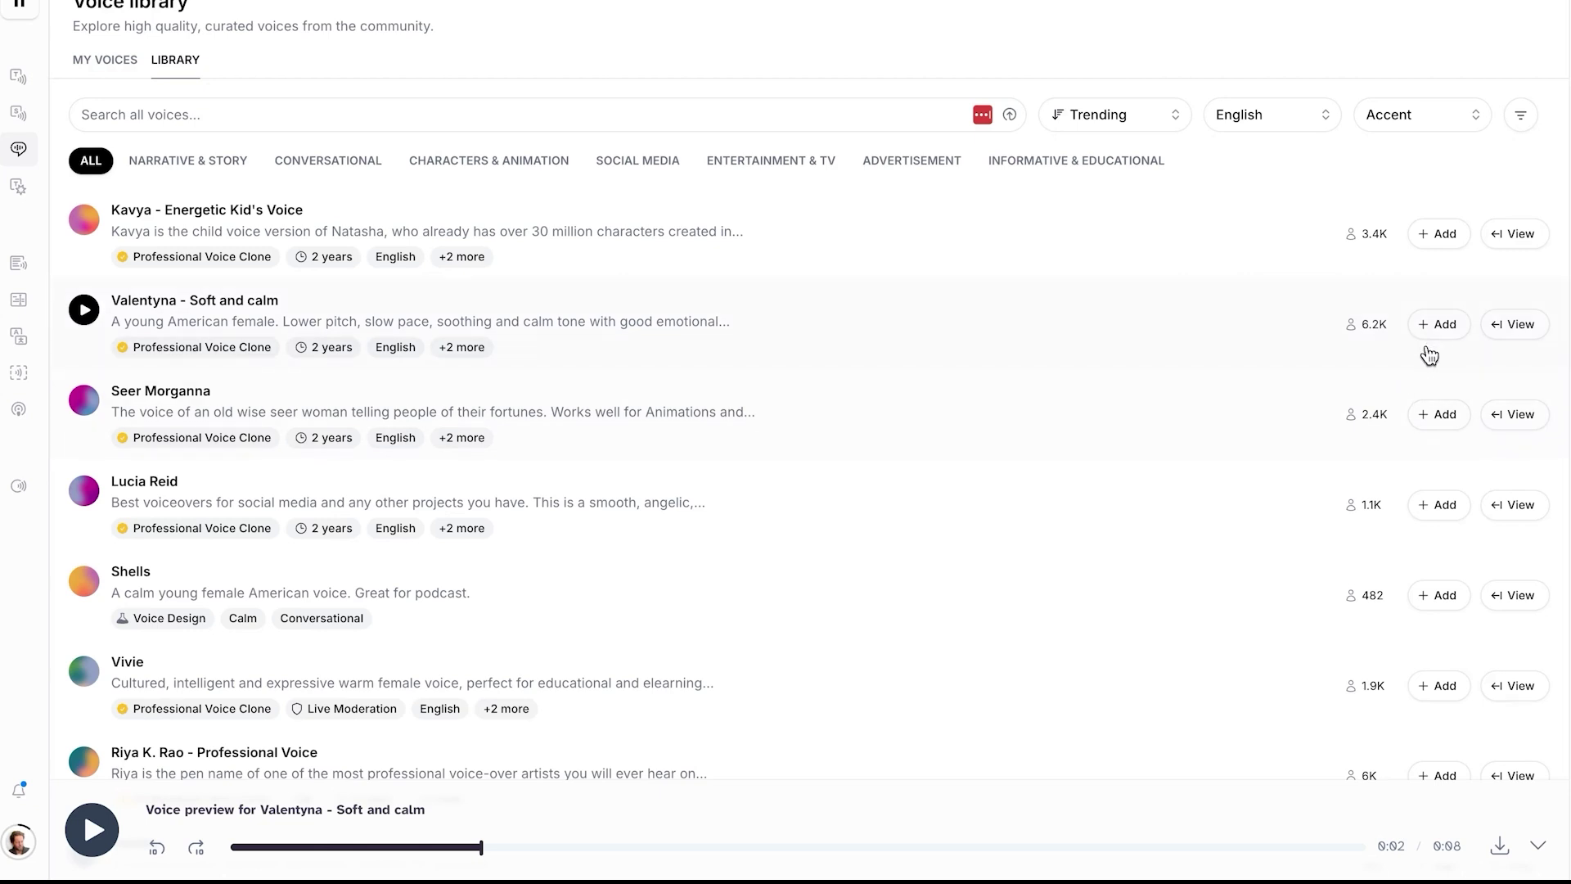
left_click(1437, 324)
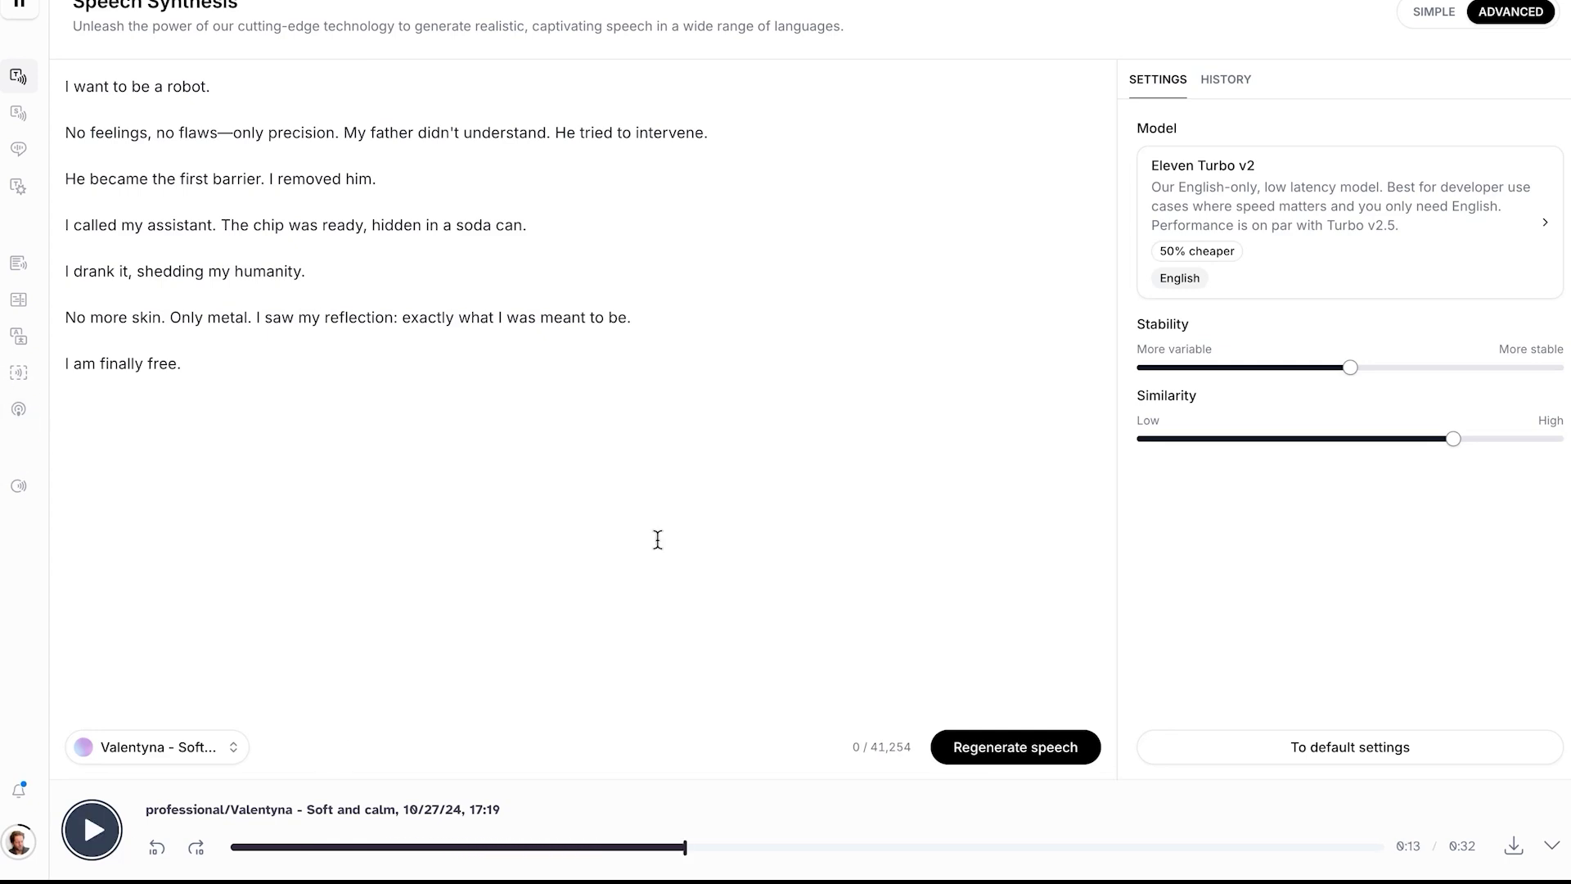
key("alt+Left")
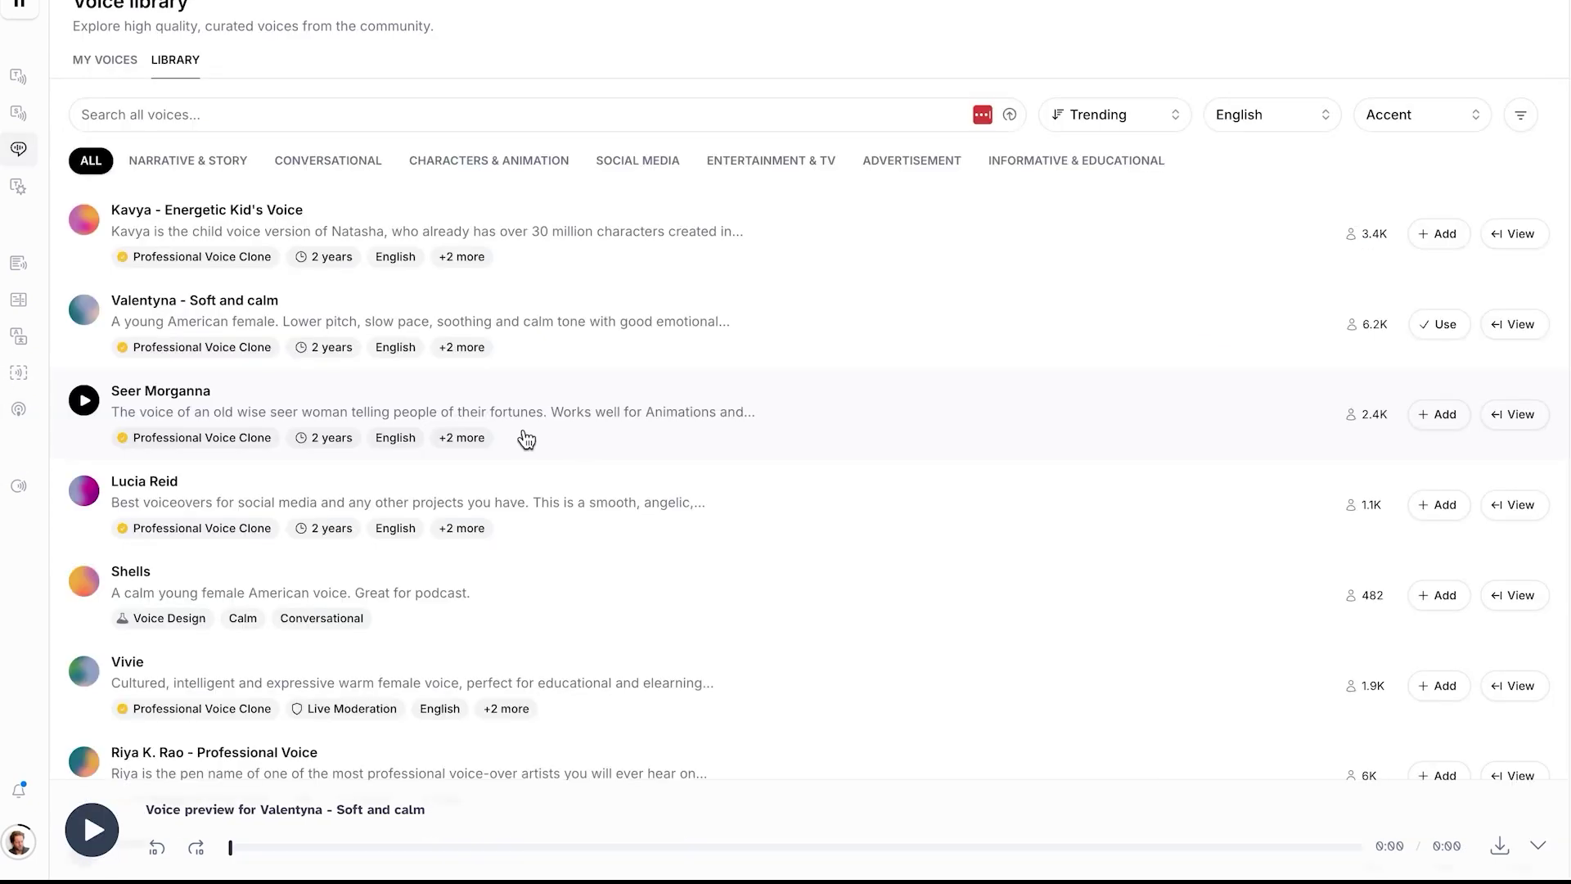
Step: Preview the Lucia Reid, Shells and Cally voices, then add Adeline to My Voices
left_click(83, 492)
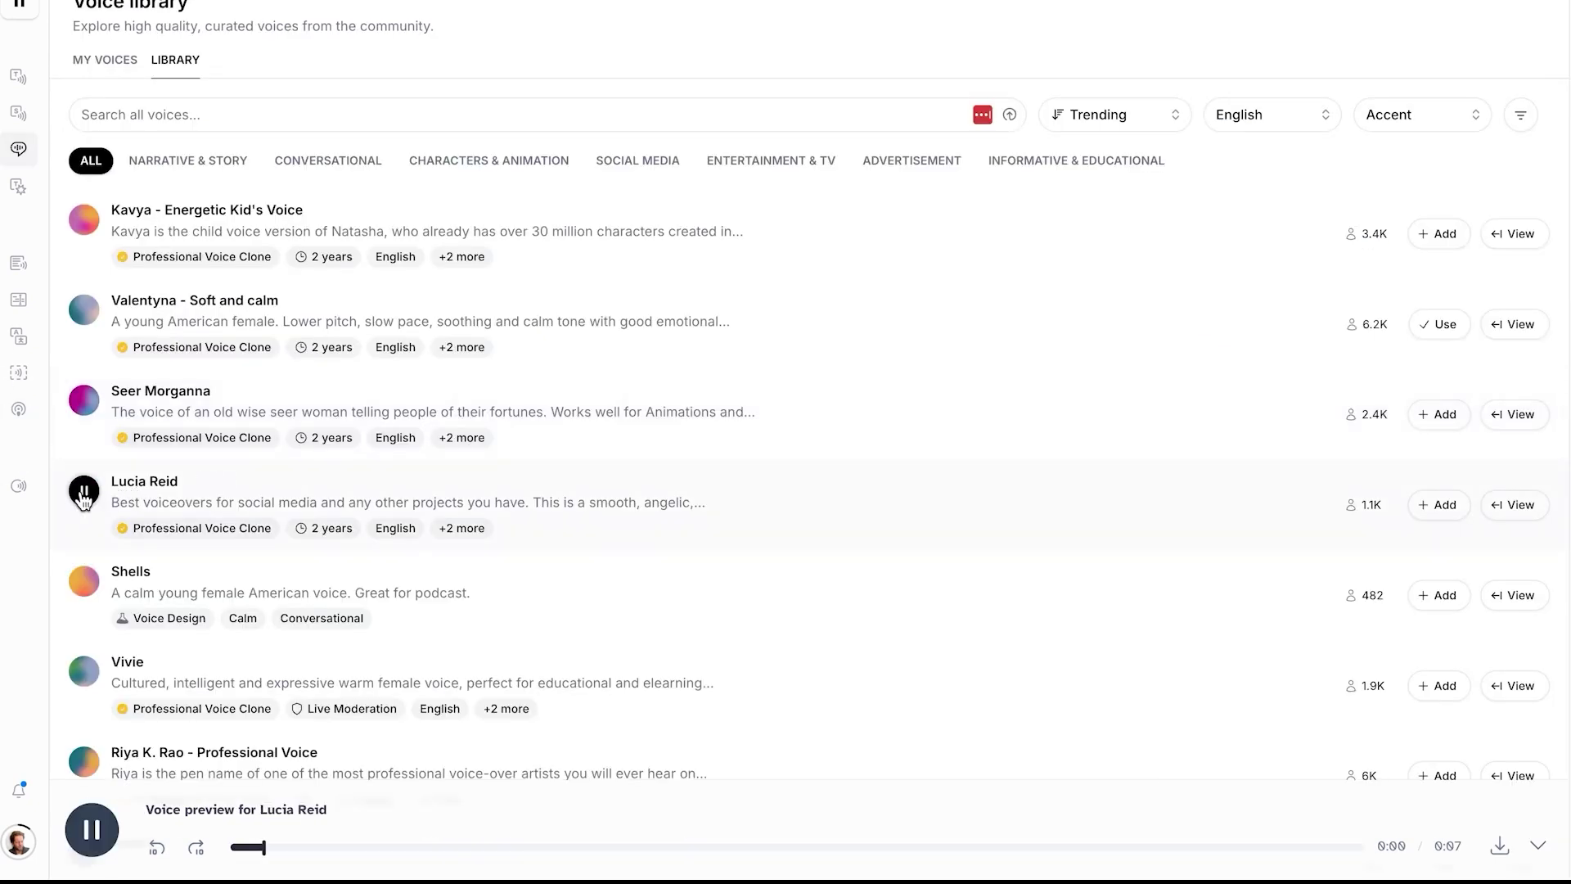
left_click(83, 581)
scroll(80, 589, "down", 1)
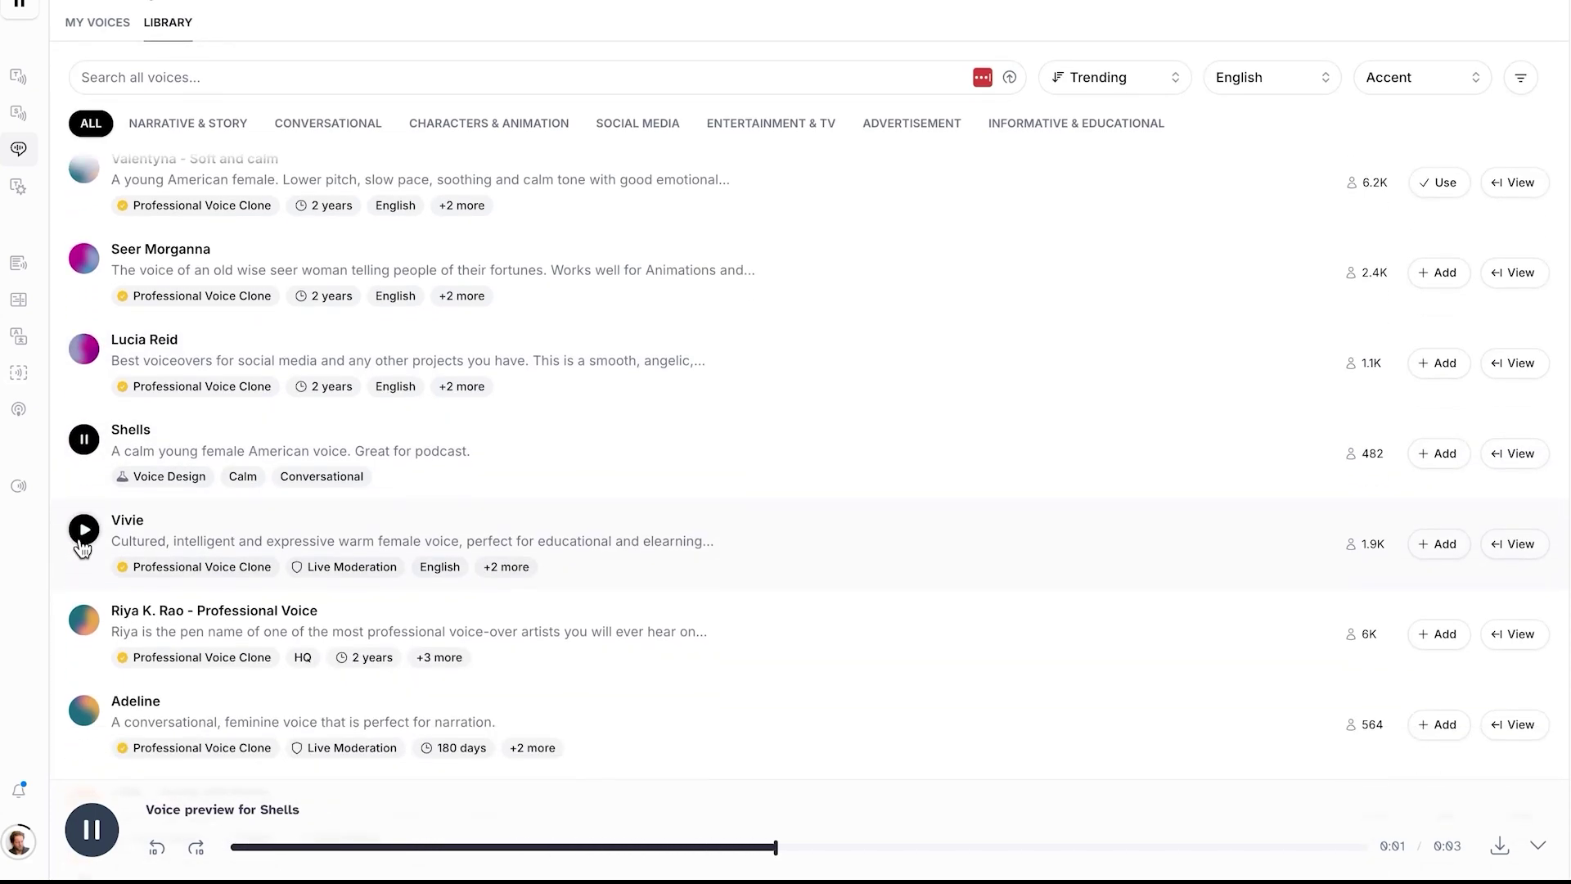
scroll(82, 688, "down", 1)
left_click(82, 687)
scroll(86, 705, "down", 1)
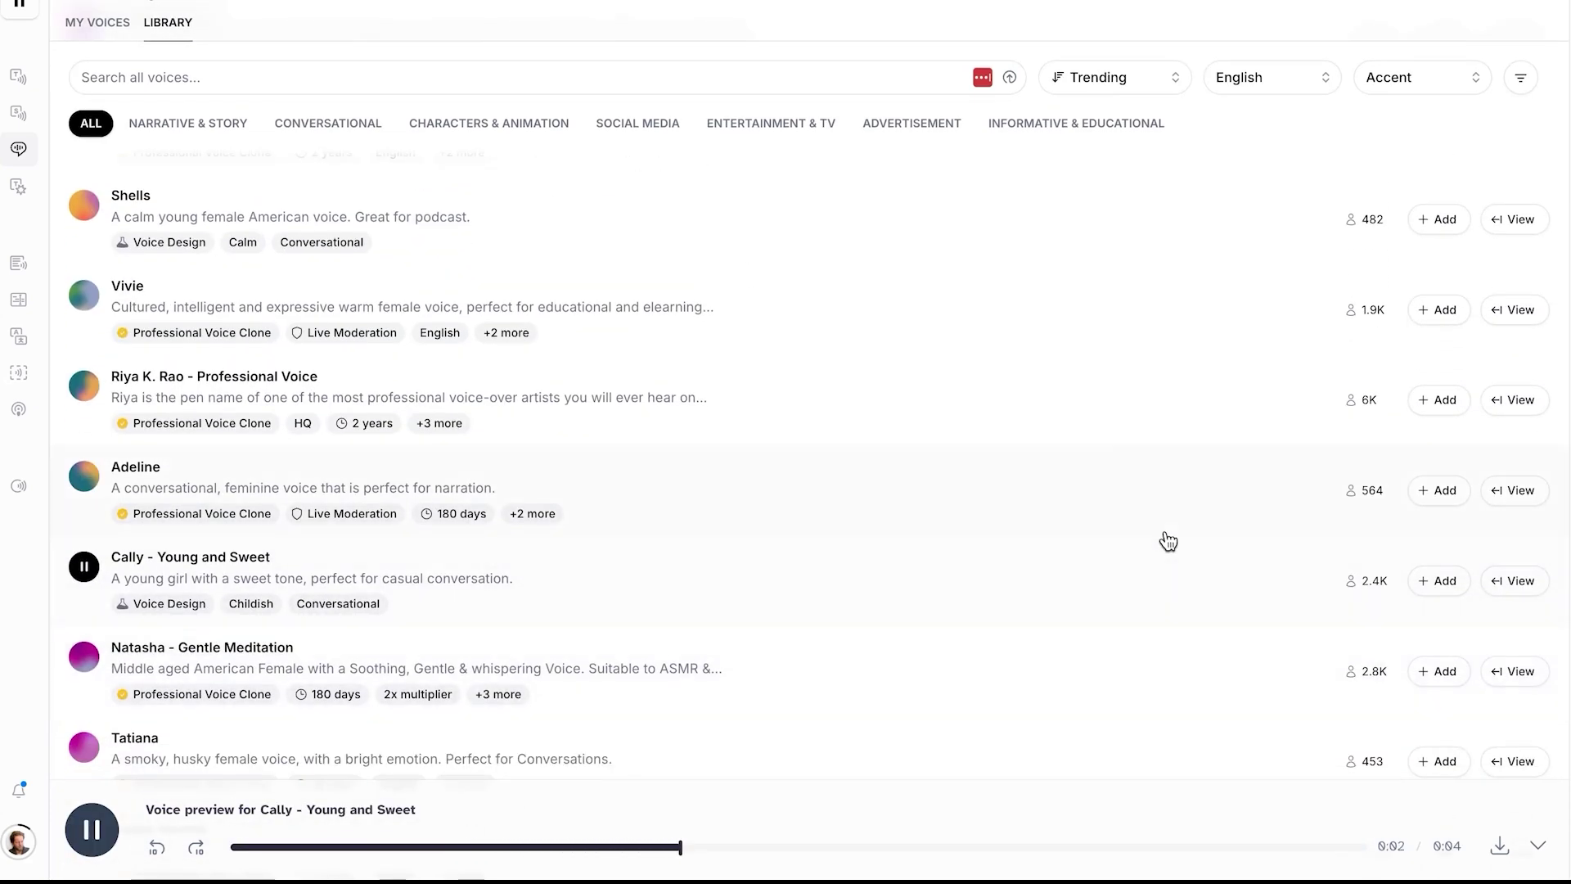
left_click(1445, 491)
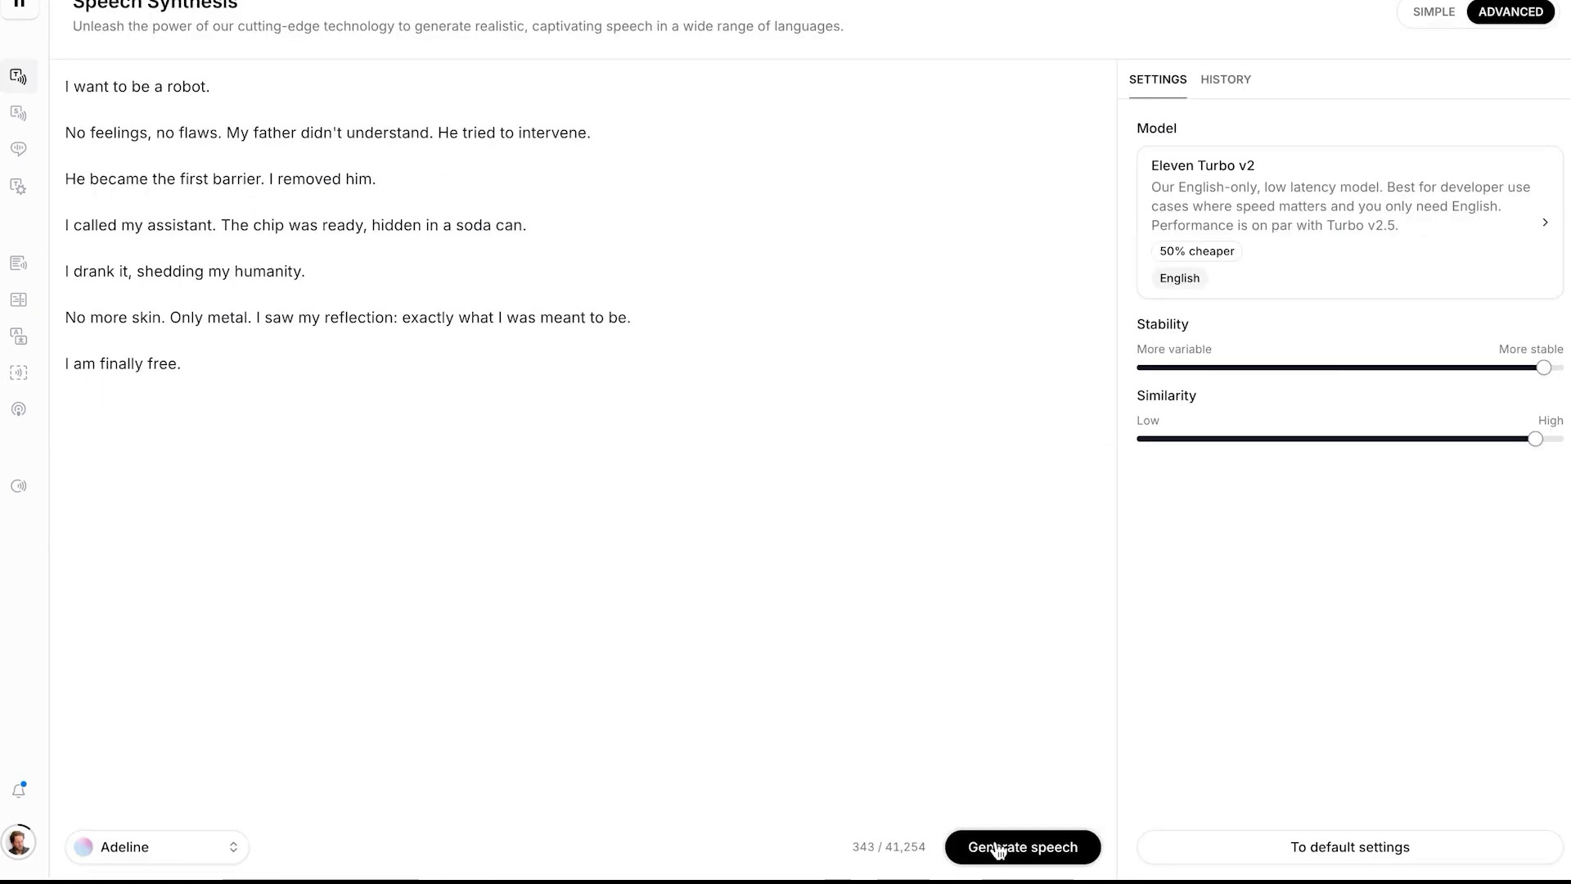
Step: Generate Adeline's narration, lower Stability to about 22%, regenerate, and stop the preview
left_click(1000, 848)
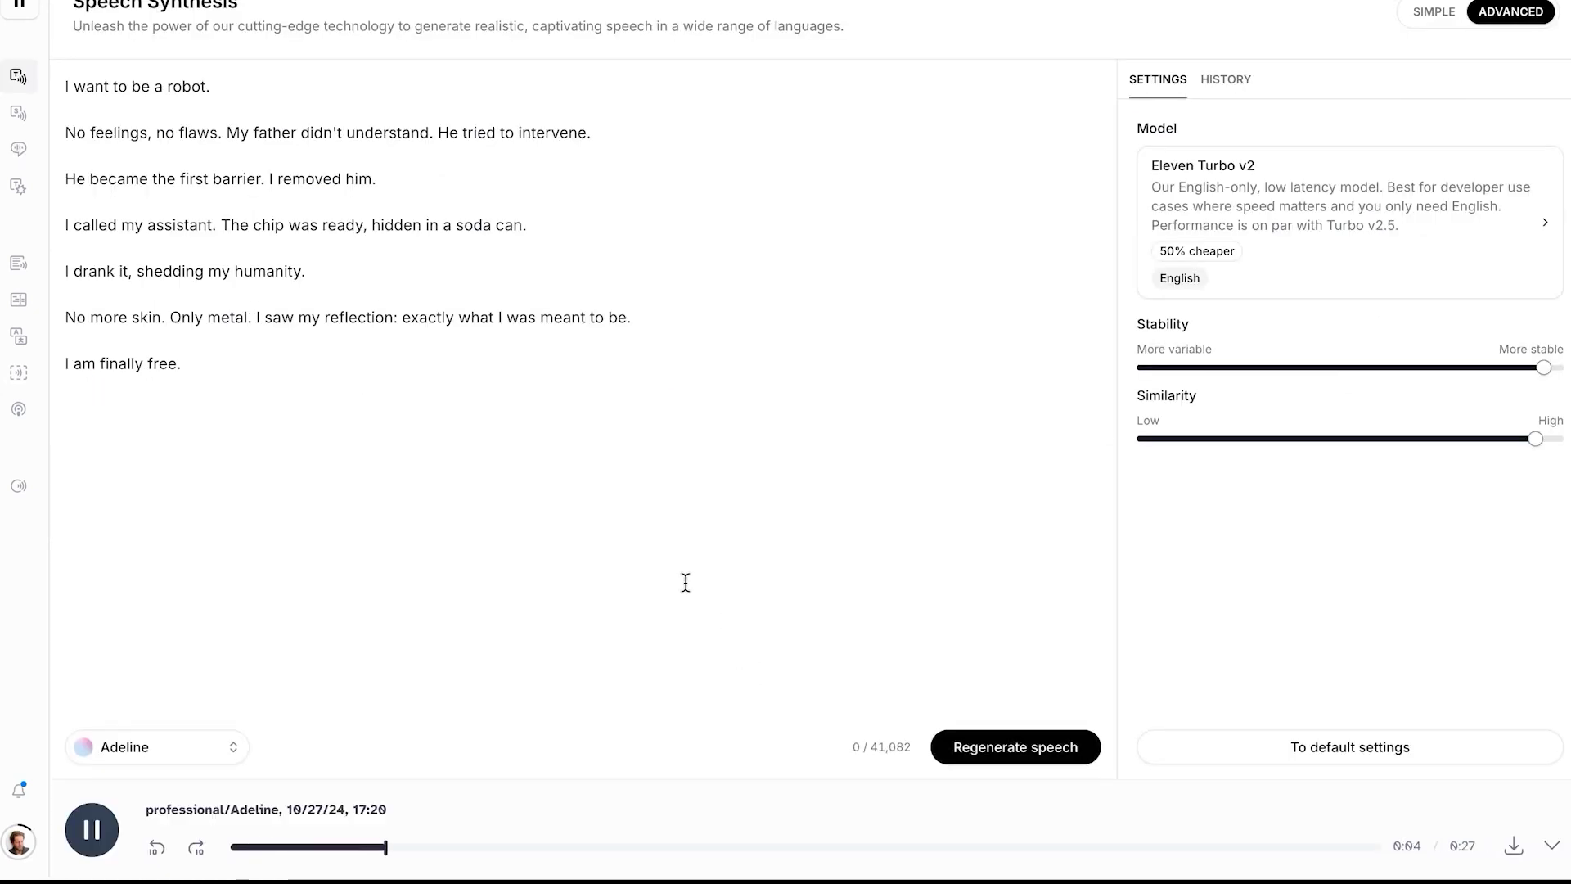
left_click_drag(1544, 367, 1231, 369)
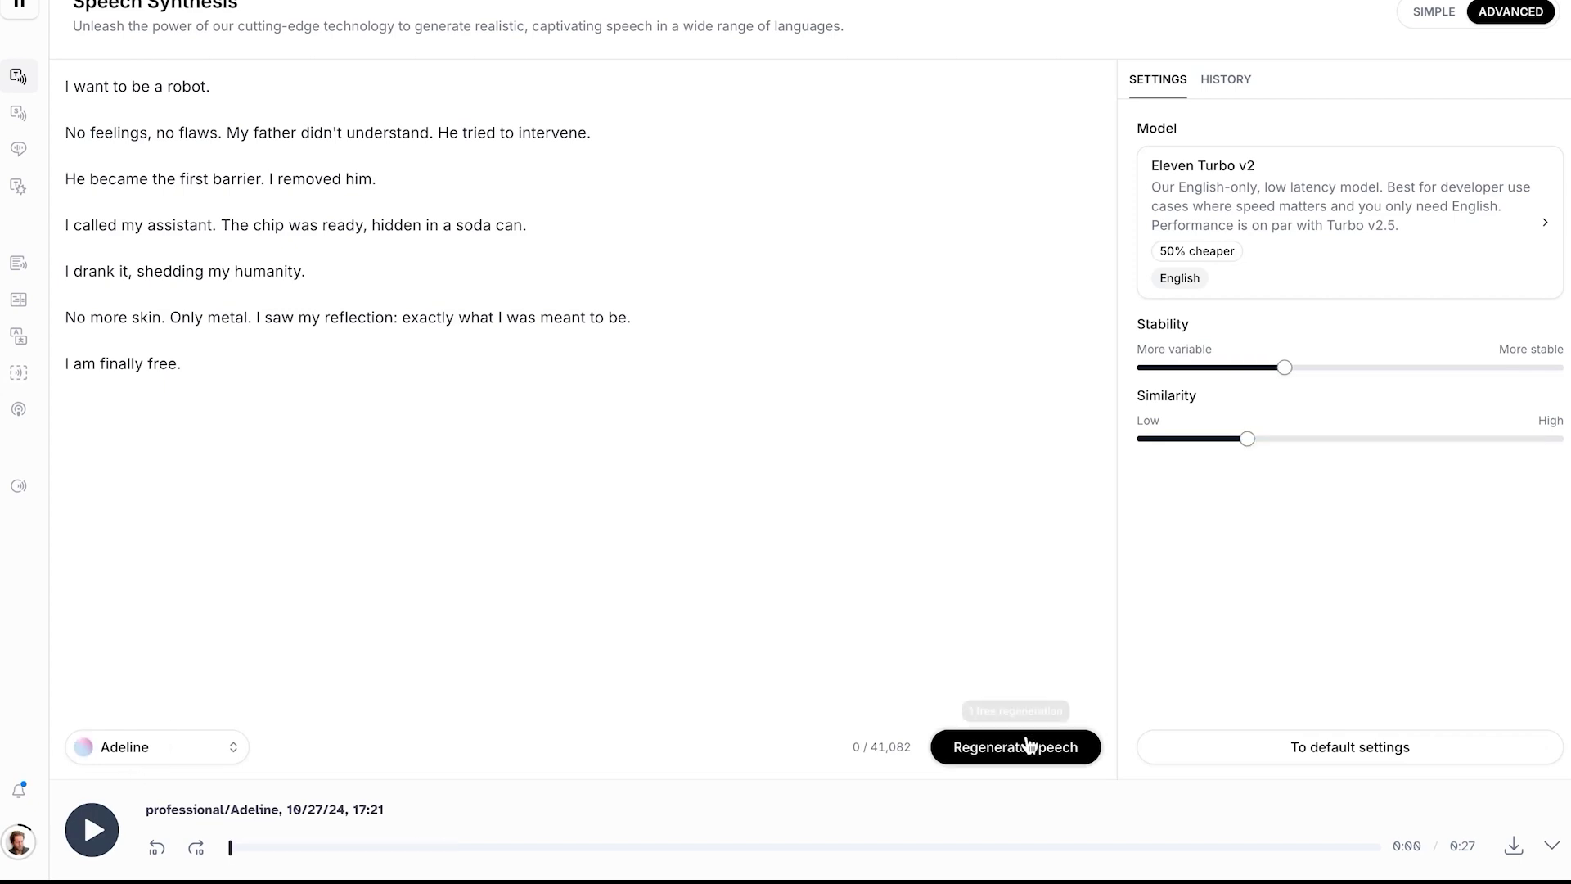
left_click(1028, 733)
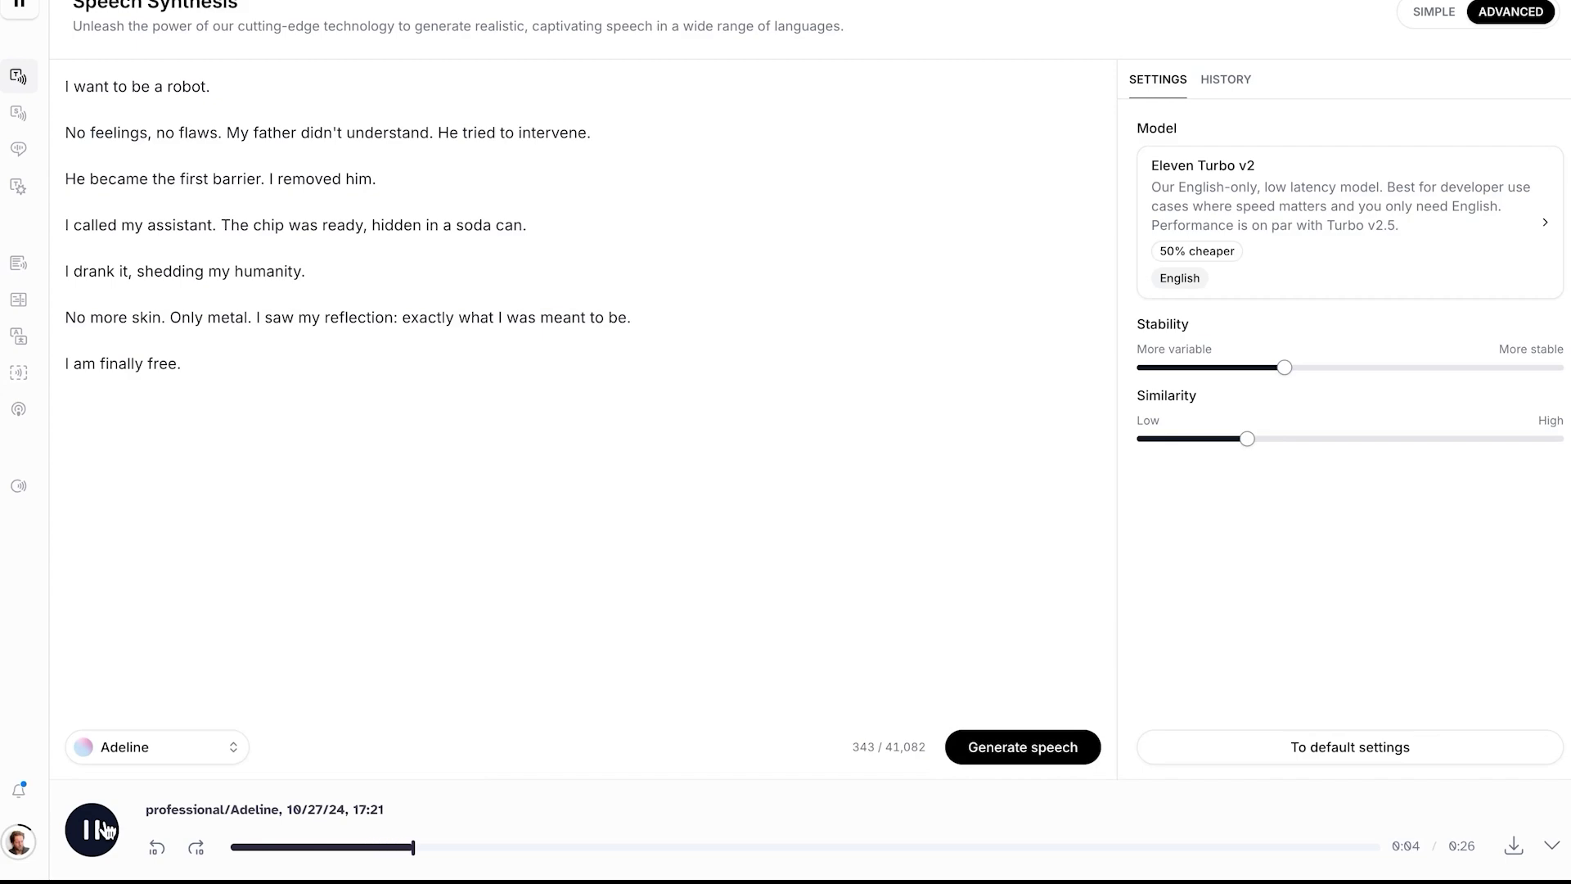
left_click(106, 829)
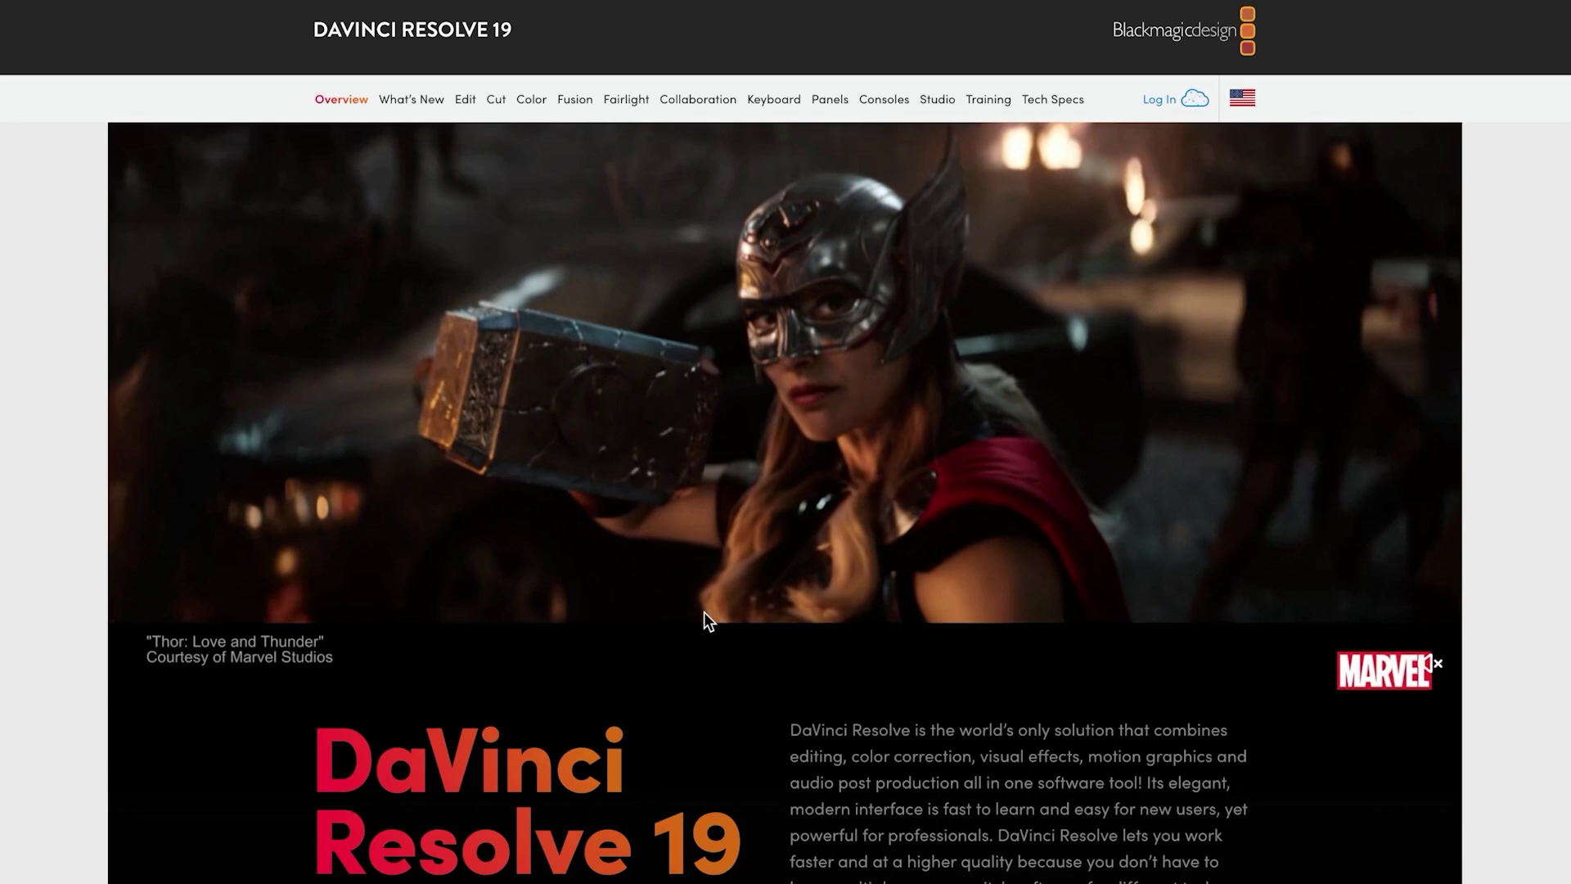
scroll(704, 611, "down", 5)
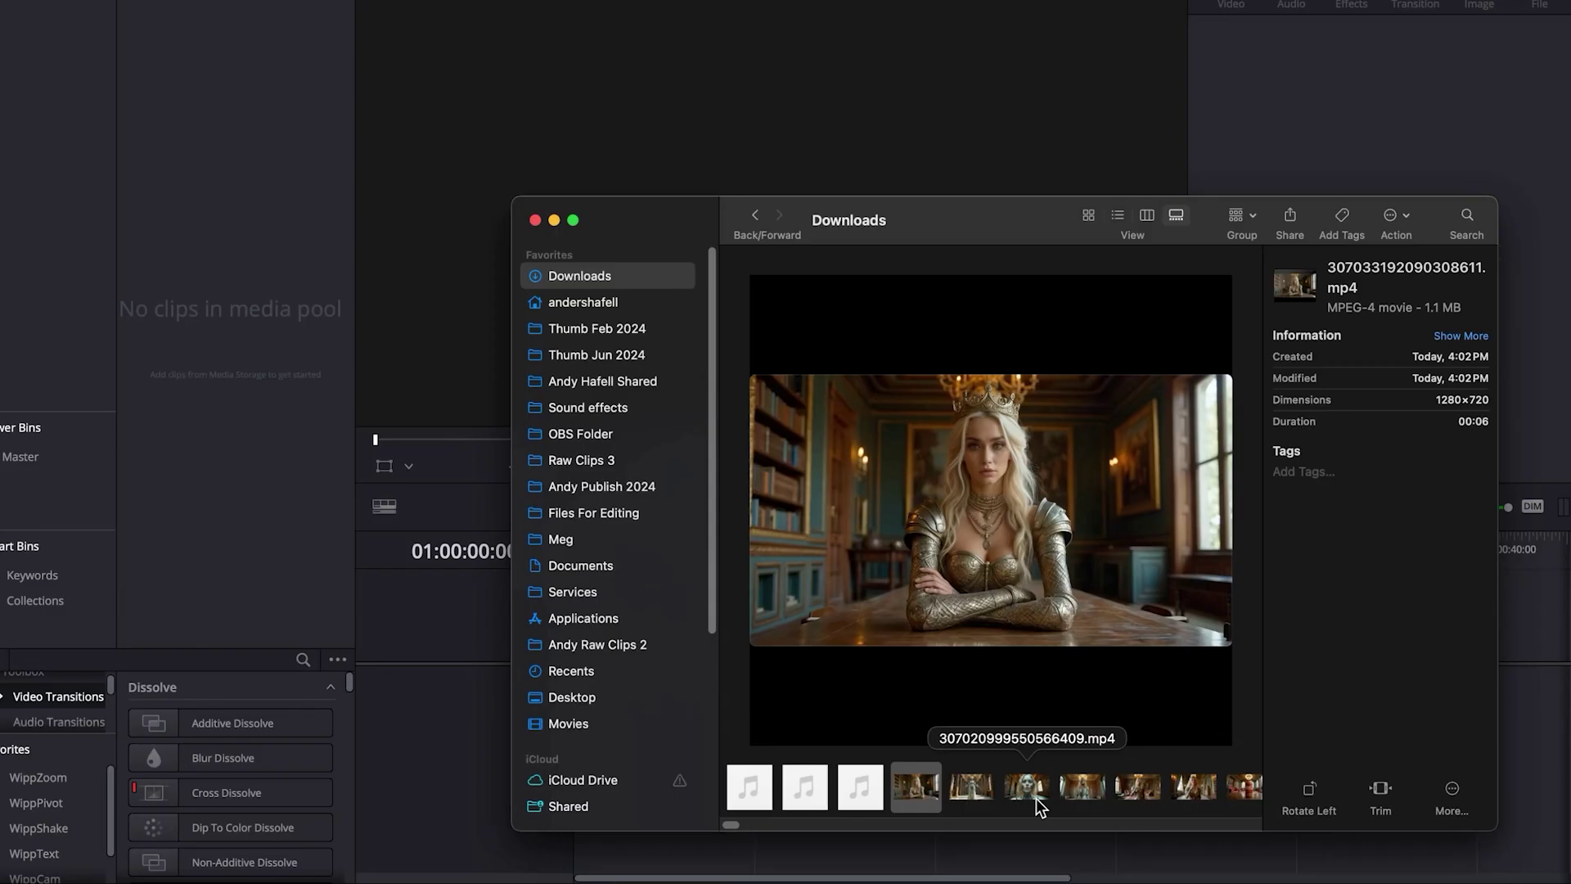
Step: Drag the 18 downloaded clips and the three narration audio files into the media pool
key("shift+Right")
key("shift+Right")
key("shift+Right")
key("shift+Right")
key("shift+Right")
key("shift+Right")
key("shift+Right")
key("shift+Right")
key("shift+Right")
key("shift+Right")
key("shift+Right")
key("shift+Right")
key("shift+Right")
key("shift+Right")
key("shift+Right")
key("shift+Right")
key("shift+Right")
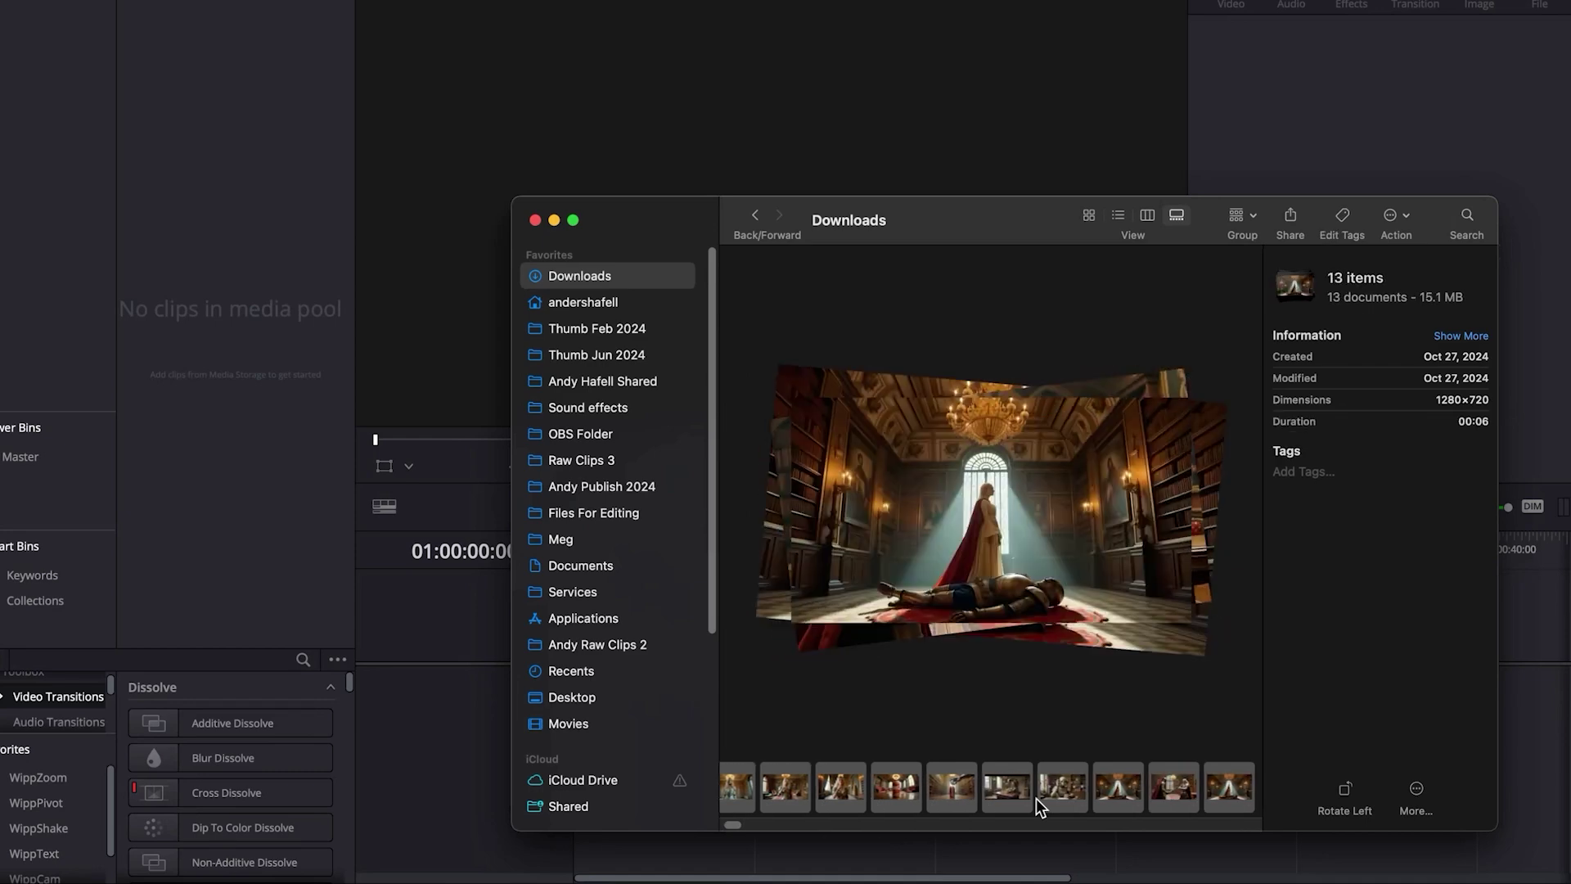
left_click_drag(1035, 797, 288, 267)
left_click(797, 792, "shift")
left_click_drag(797, 792, 218, 400)
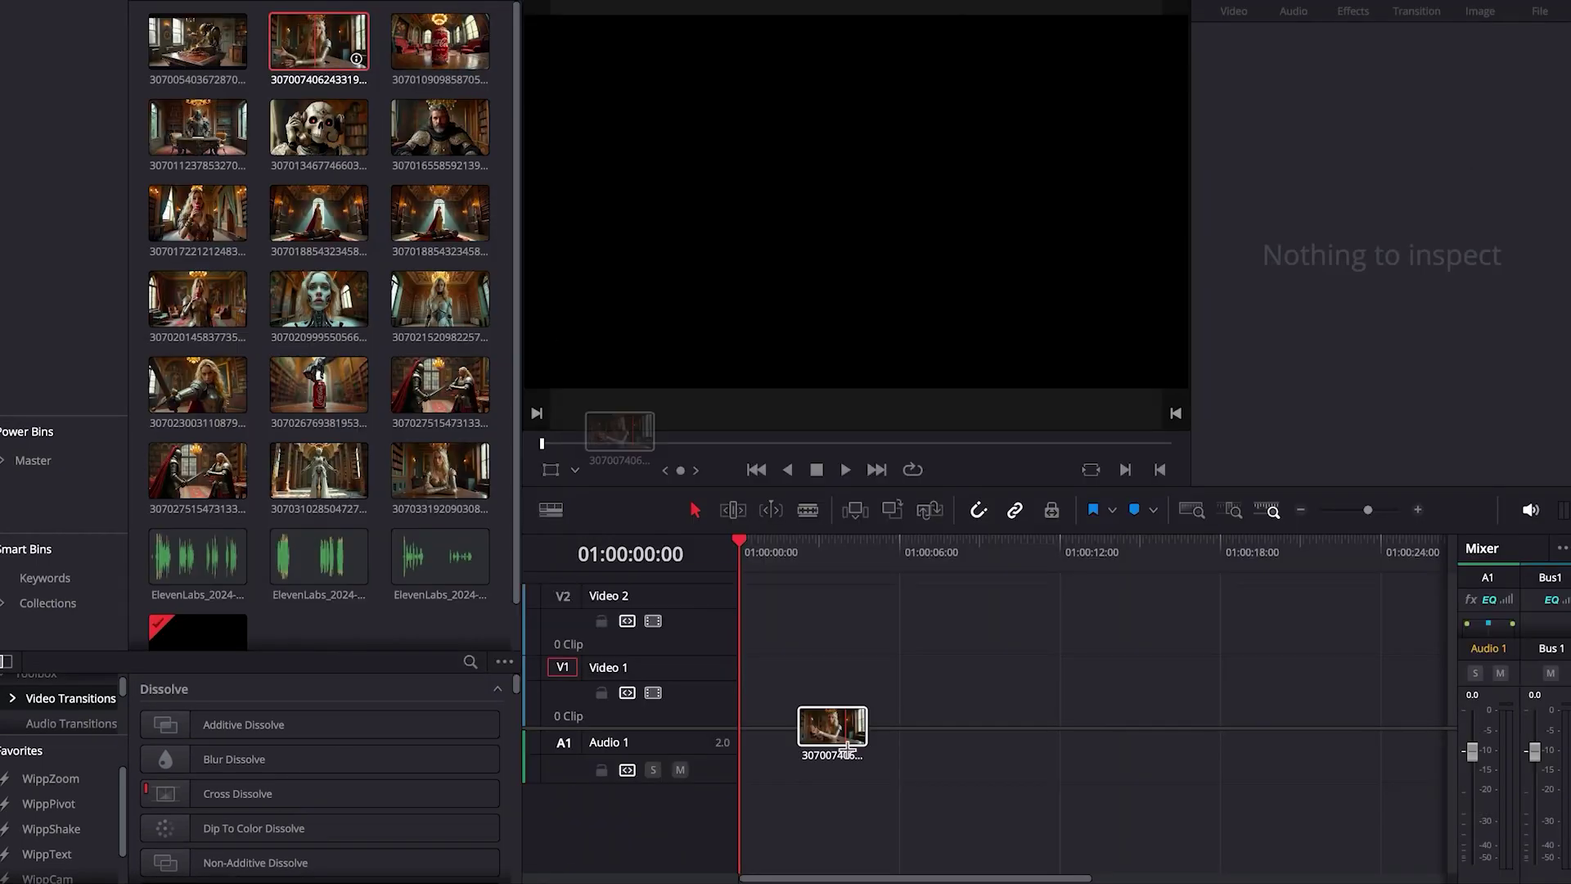
left_click_drag(832, 735, 752, 733)
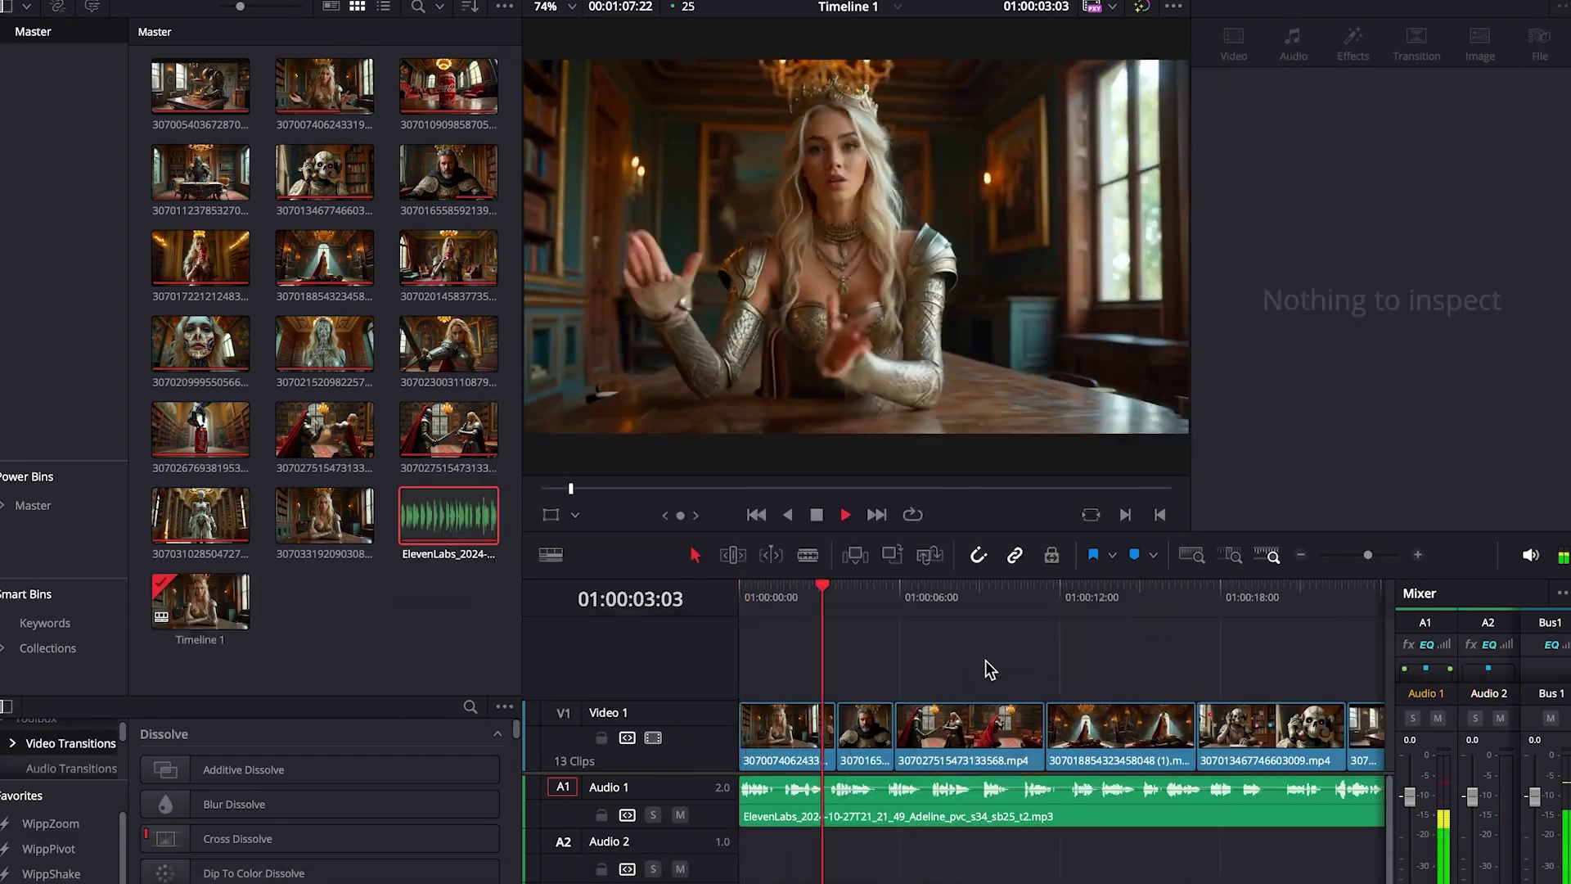
Step: Arrange the video clips on Video 1 over Adeline's narration clips on Audio 1
left_click(1007, 805)
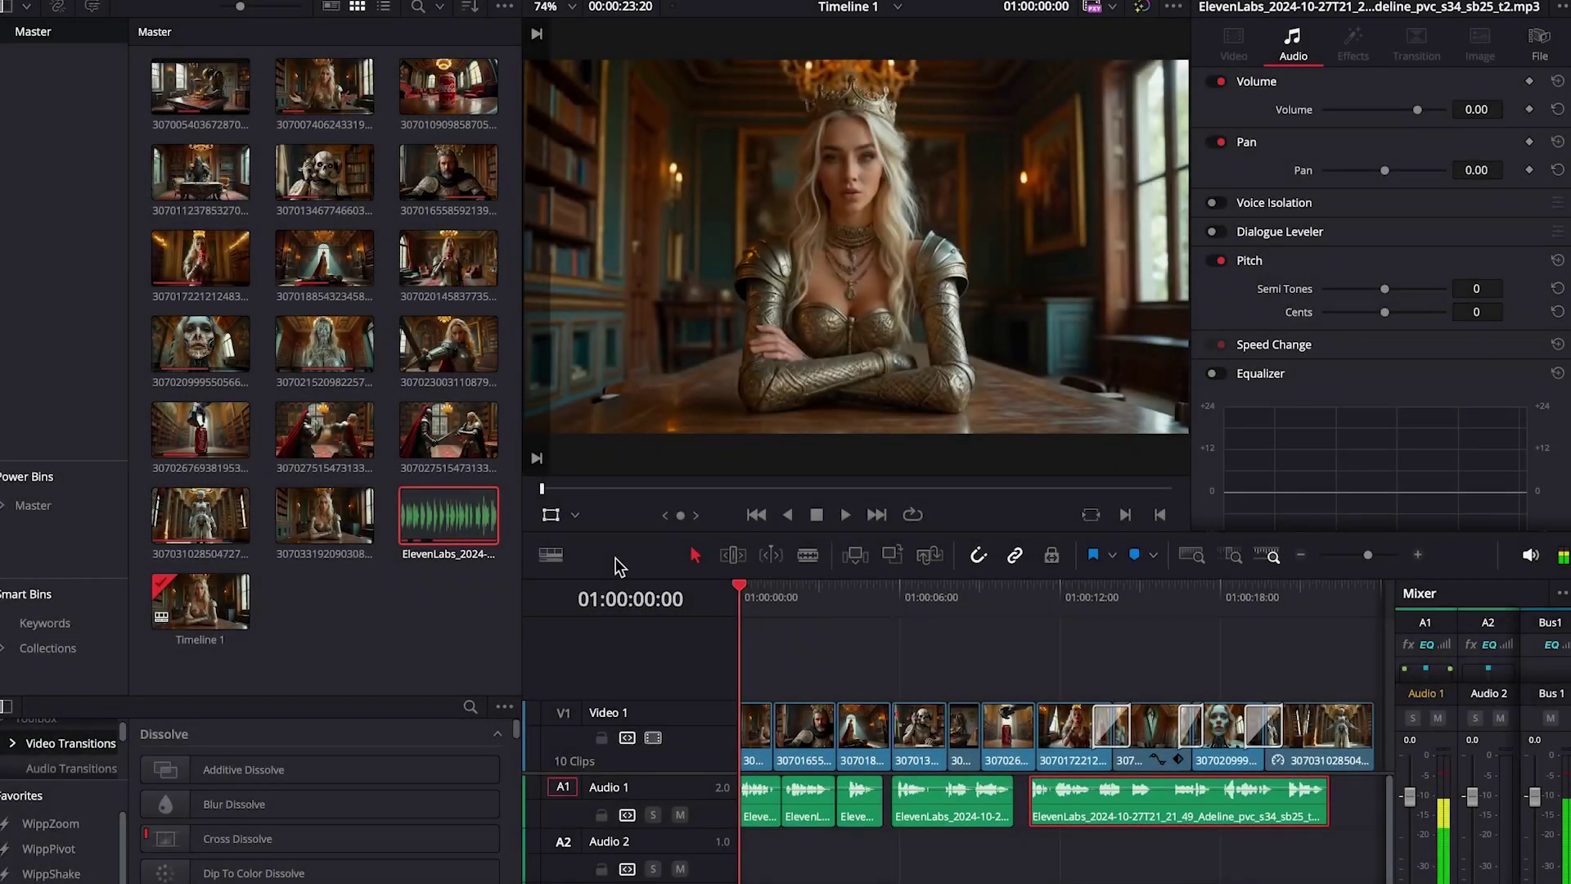
mouse_move(753, 880)
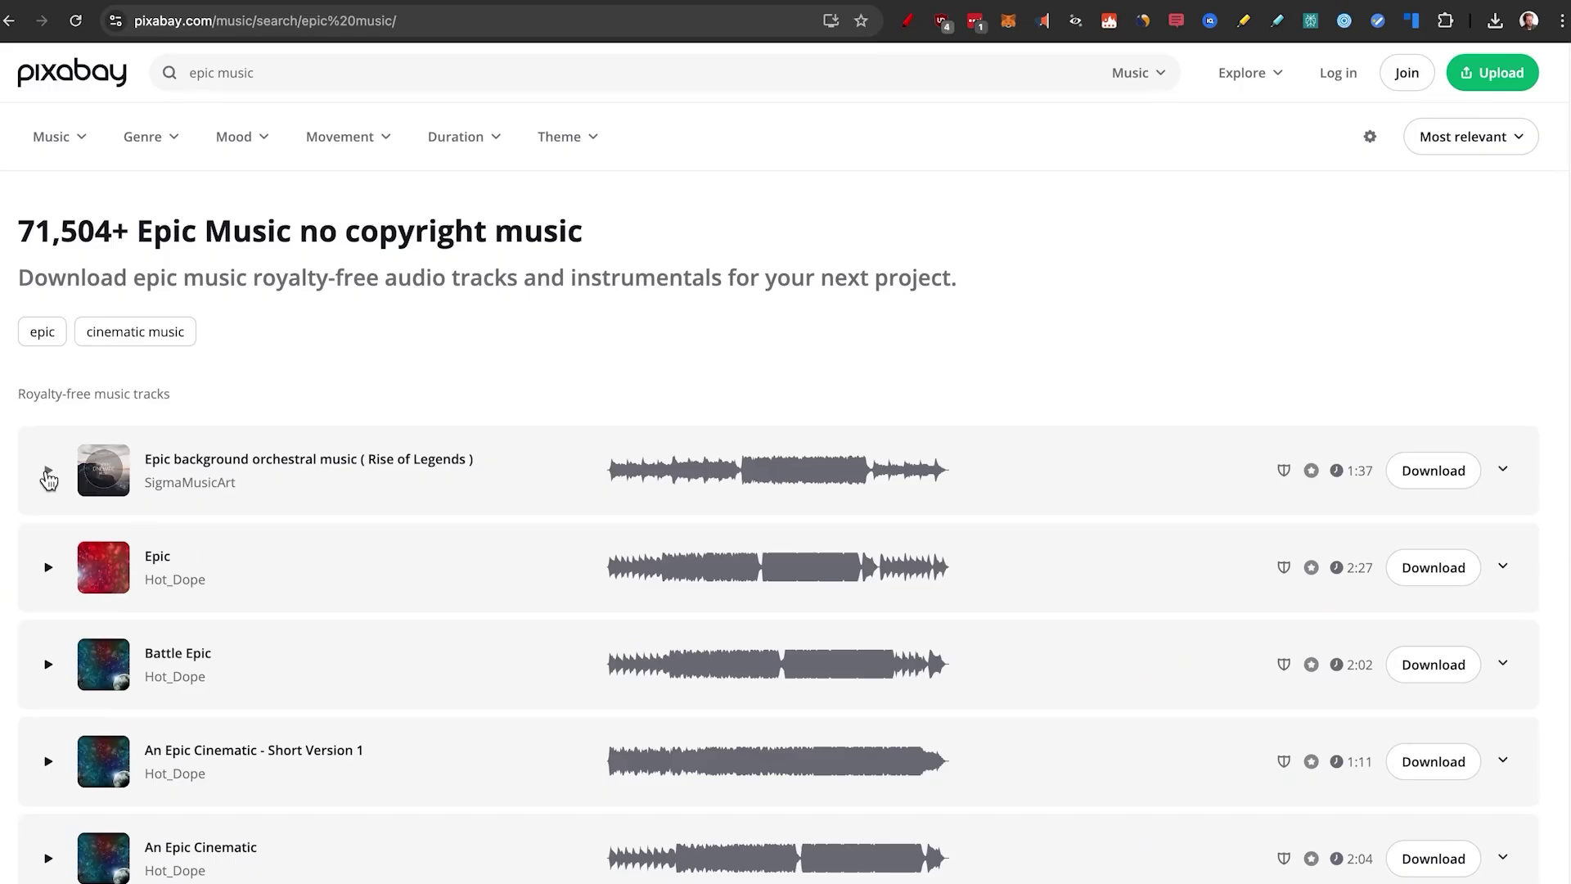
Step: Play the Rise of Legends track, skip ahead in its preview, then stop it
left_click(48, 472)
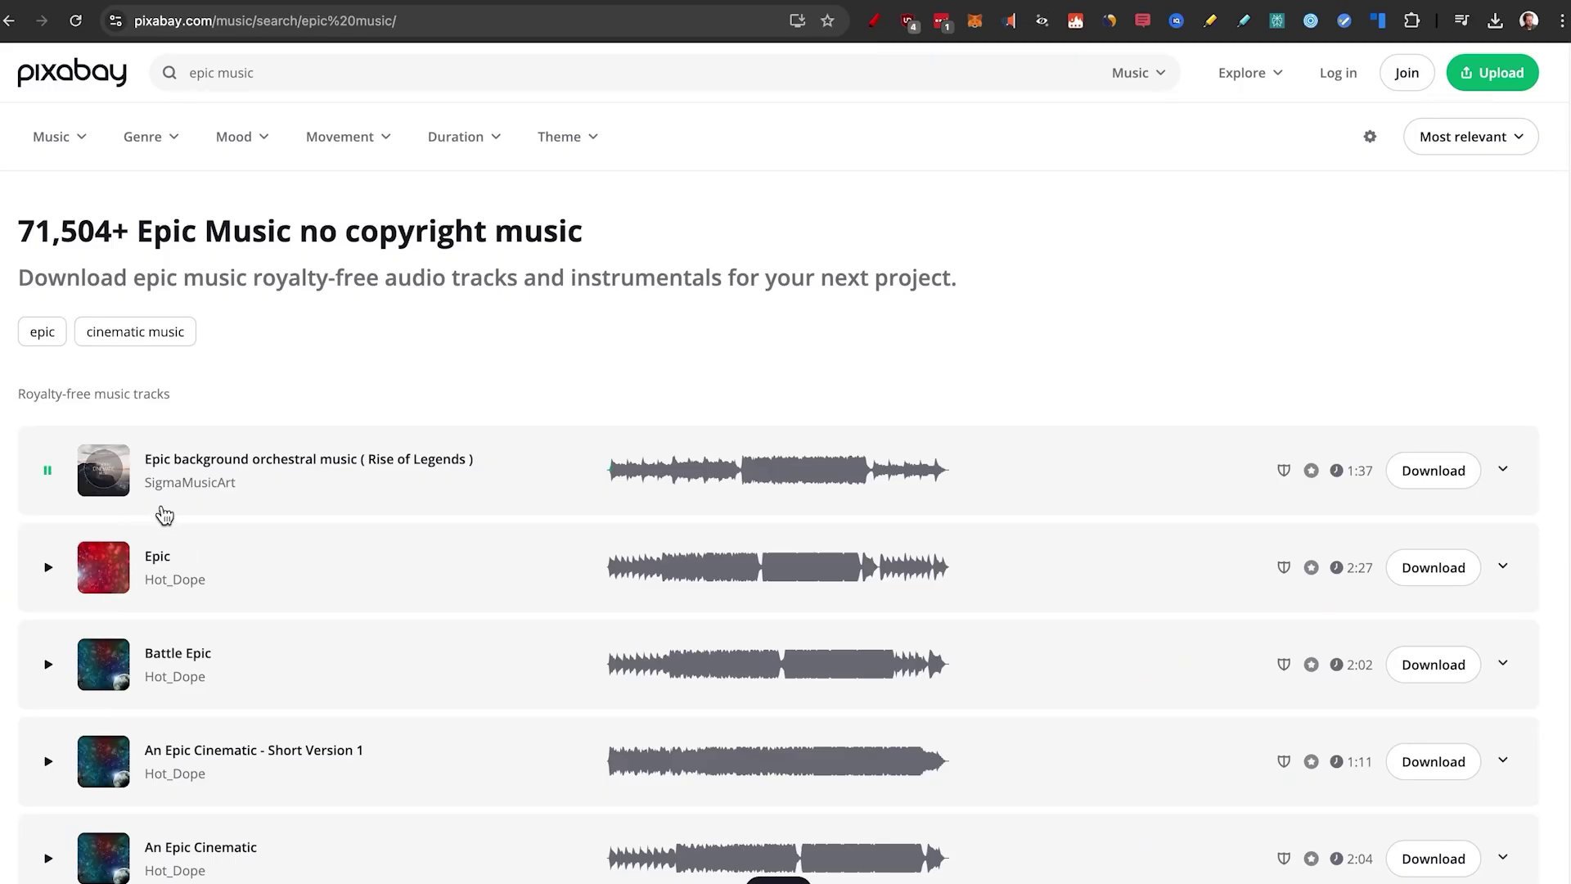
scroll(403, 541, "down", 2)
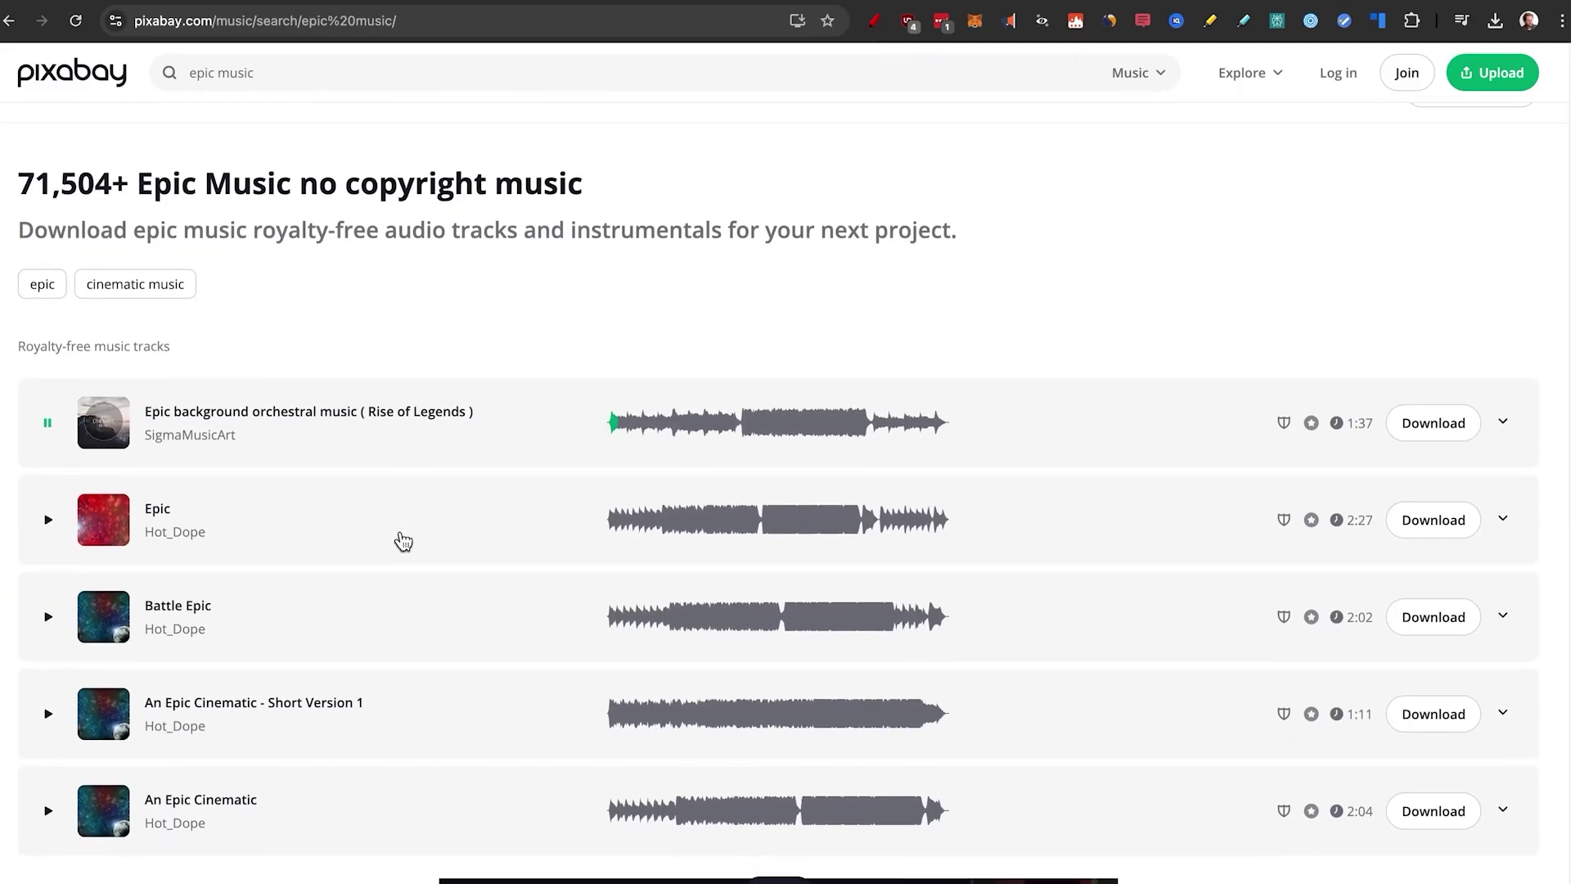
left_click(733, 411)
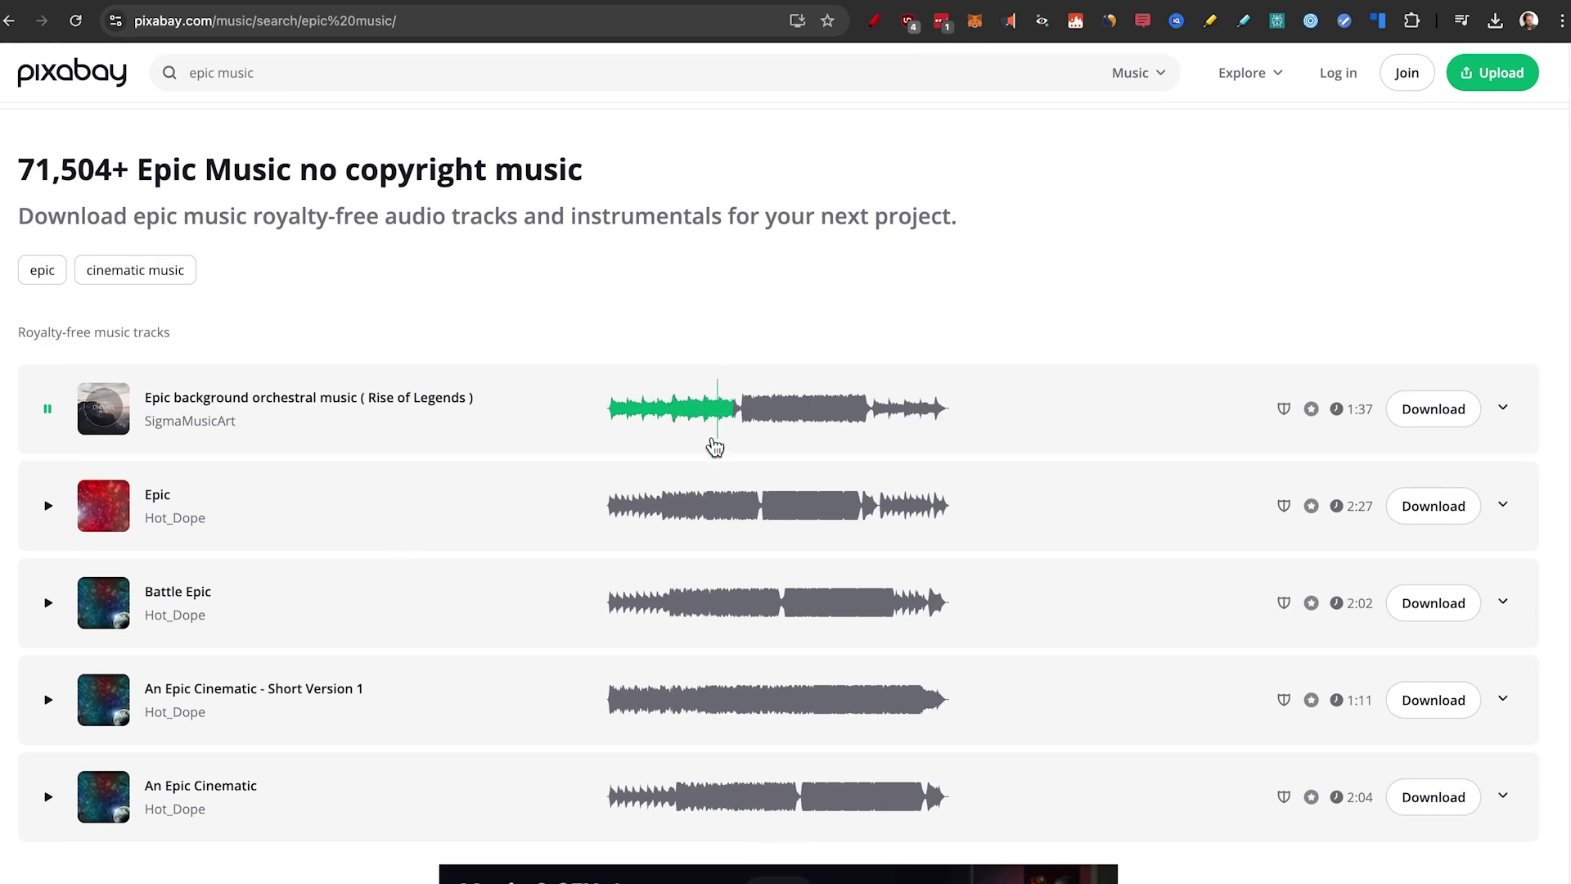
left_click(47, 408)
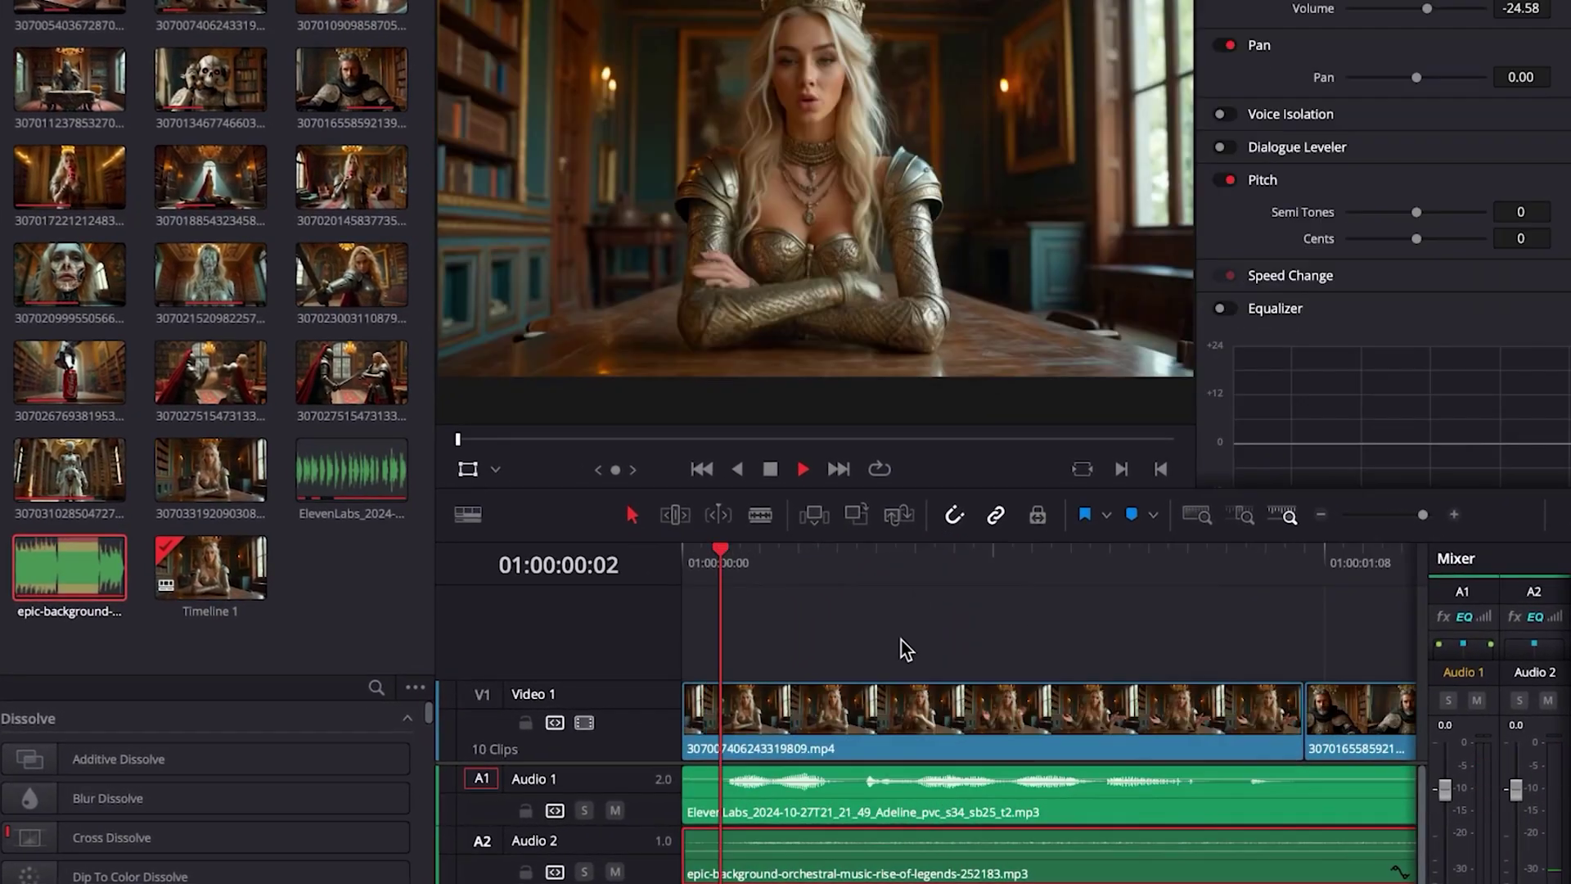
Step: Scrub the edit to 01:00:13:02 and 01:00:06:20, then return to the start and fit the 23 s timeline
scroll(901, 640, "down", 4)
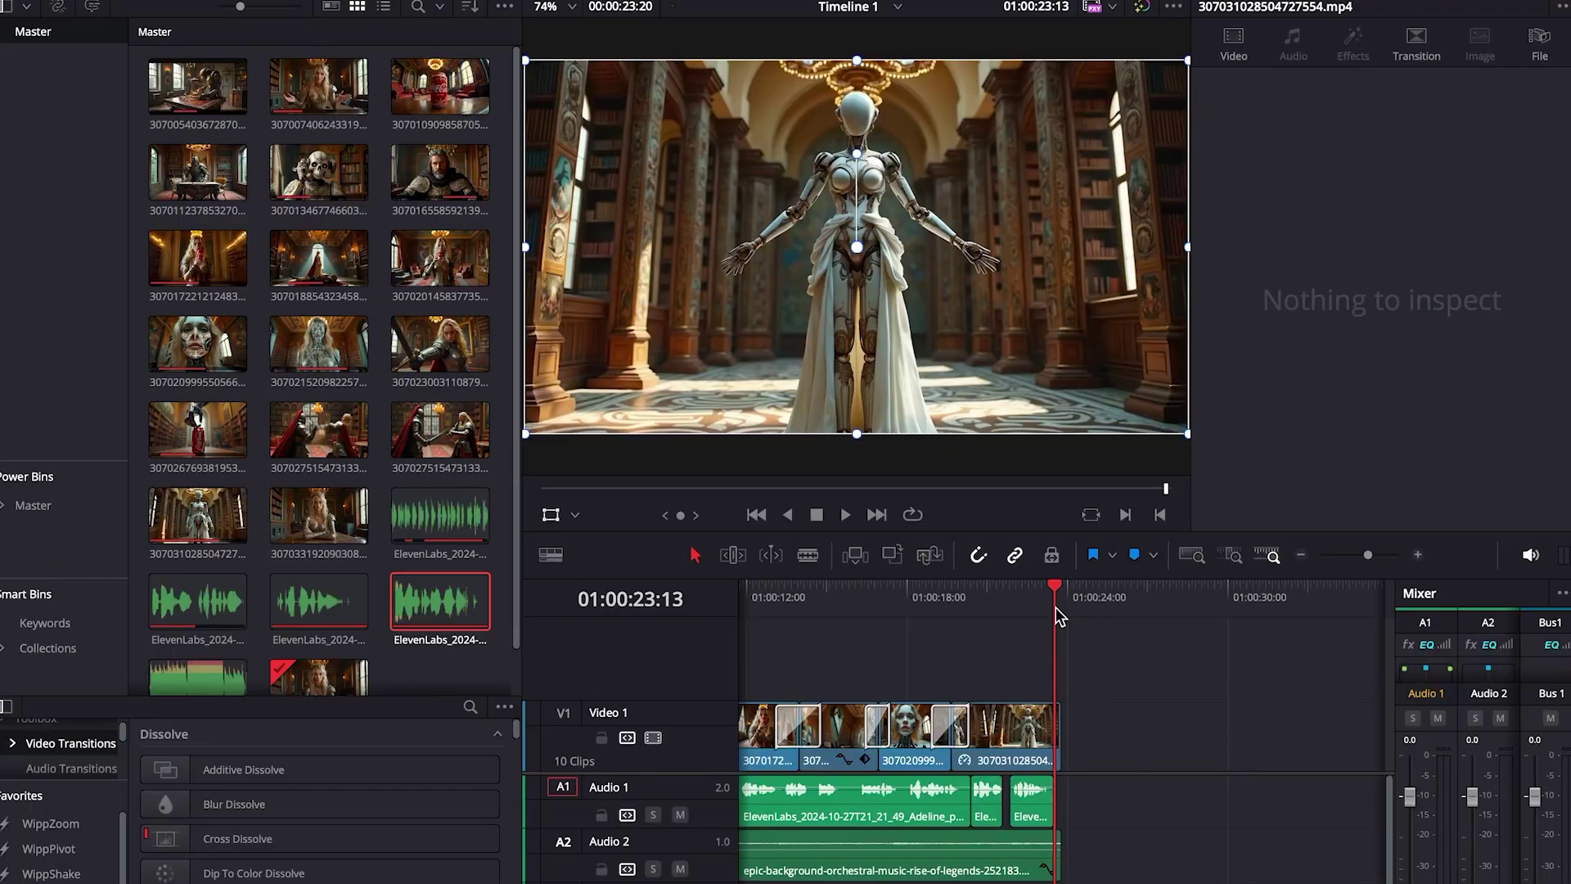
left_click_drag(1056, 607, 821, 604)
scroll(1076, 597, "up", 4)
left_click_drag(1077, 595, 1102, 603)
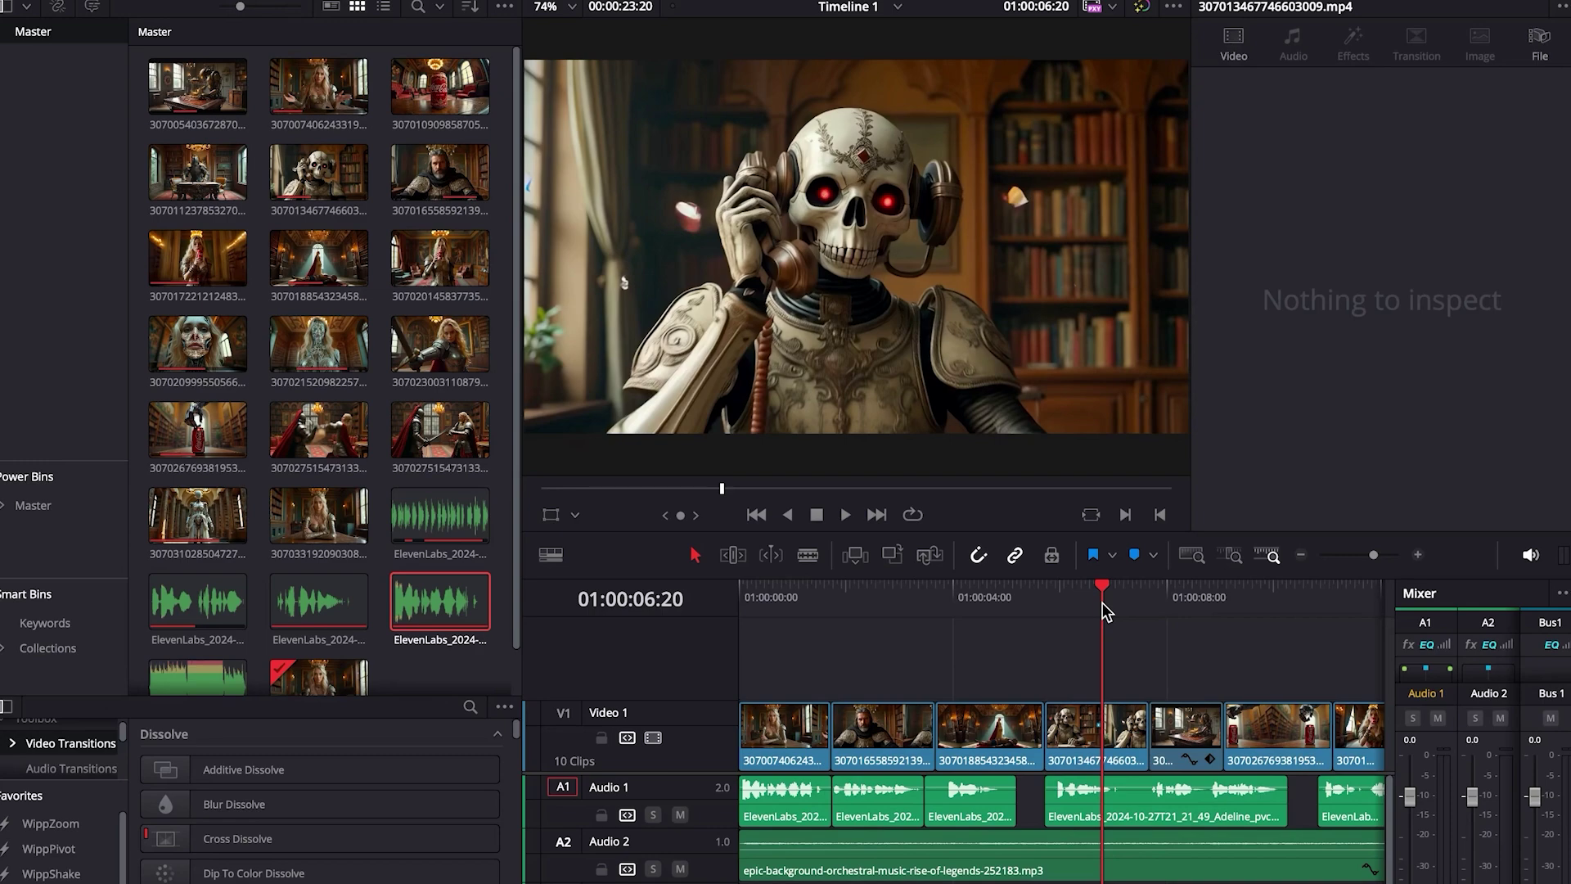
key("Home")
key("shift+z")
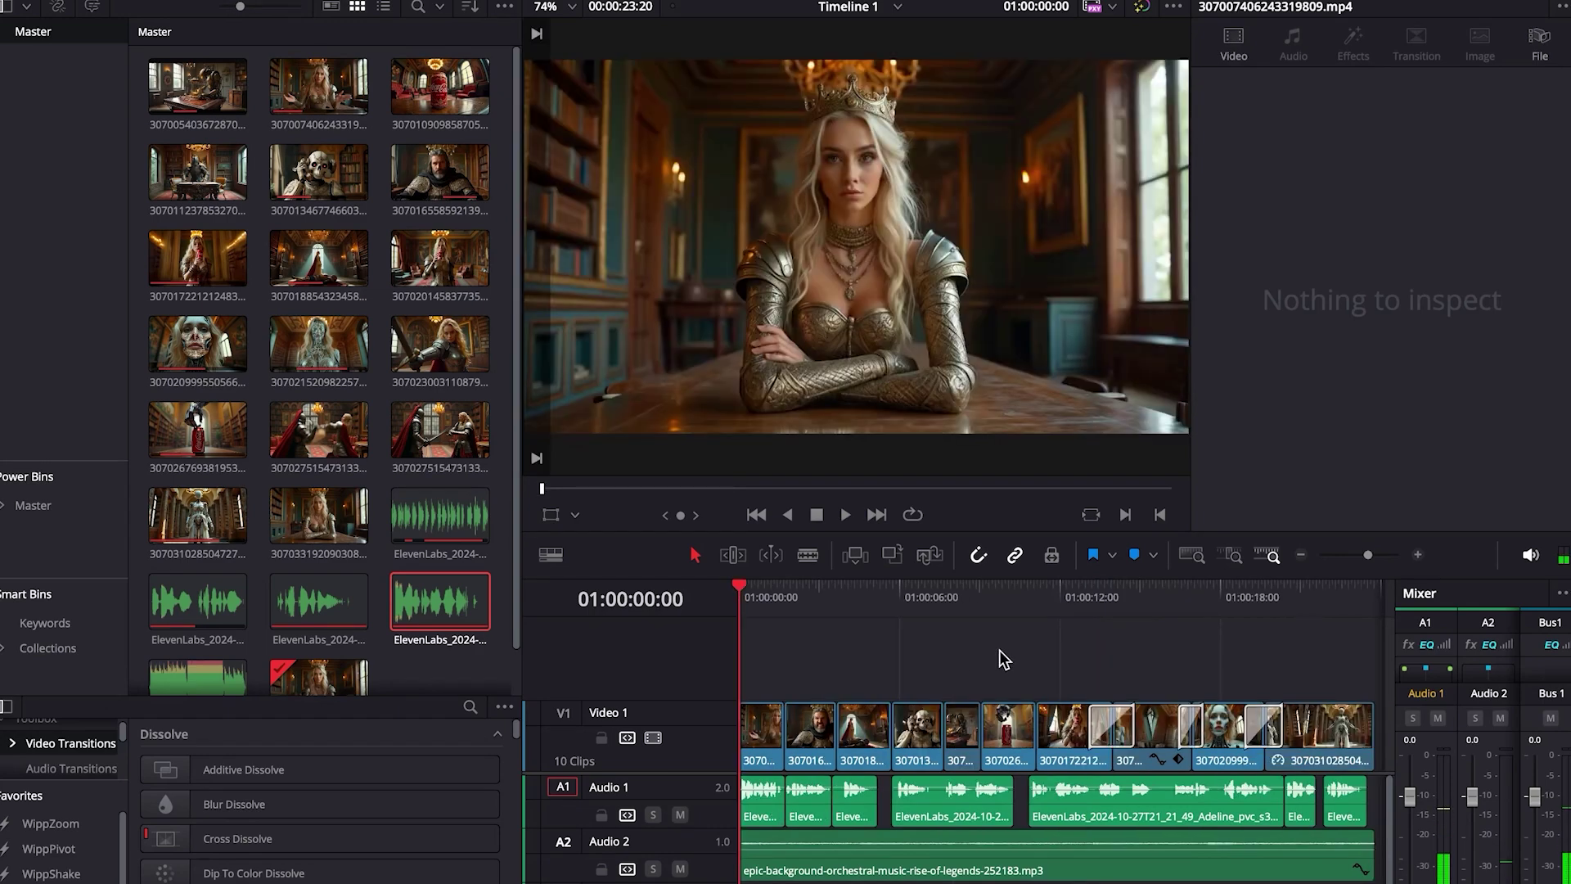